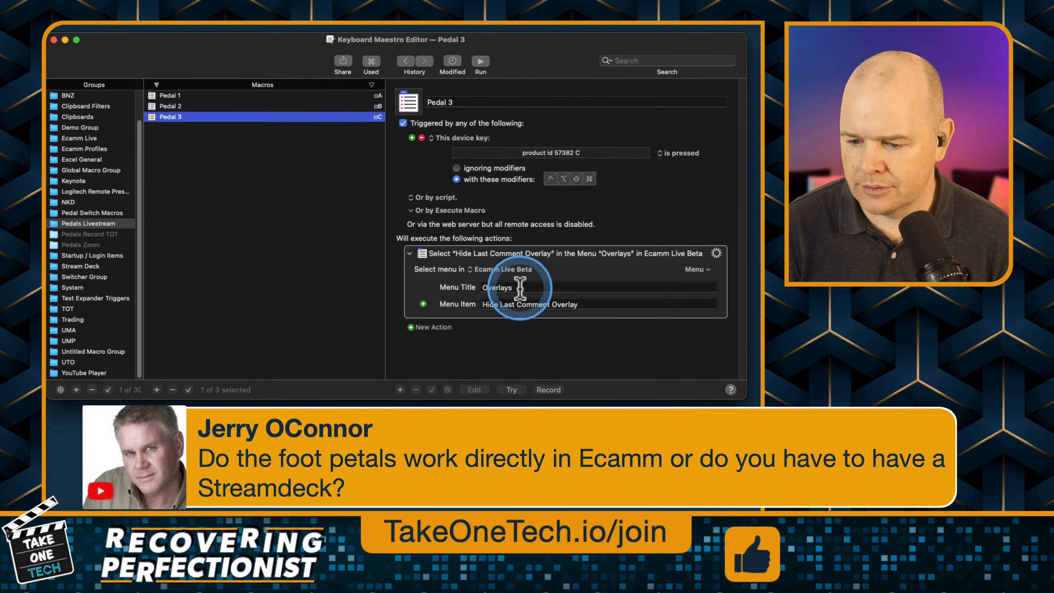
{"action": "key", "text": "ctrl"}
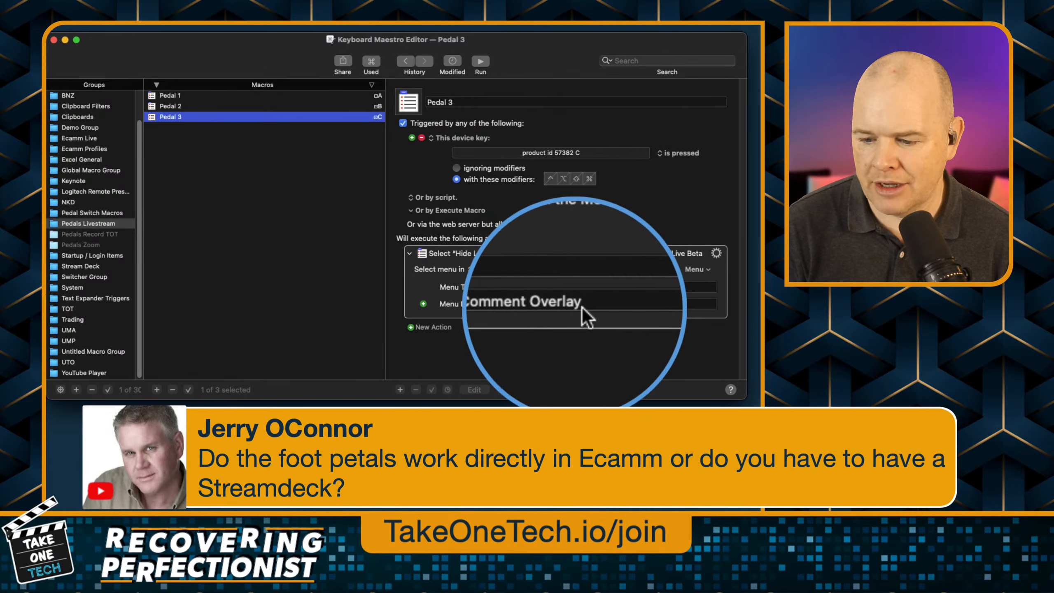
{"action": "key", "text": "ctrl+alt+m"}
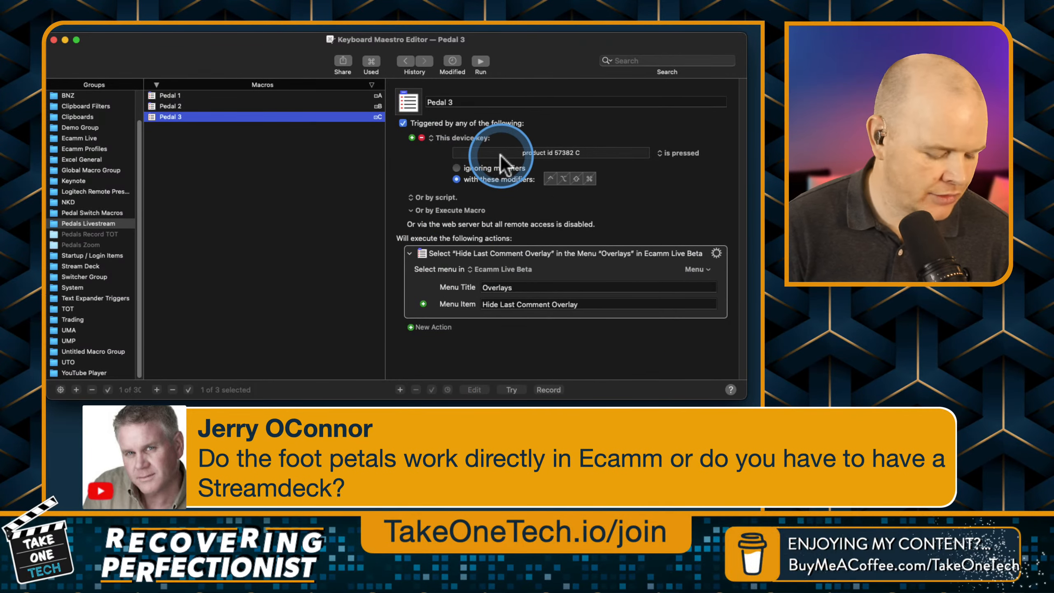
{"action": "key", "text": "ctrl+alt+m"}
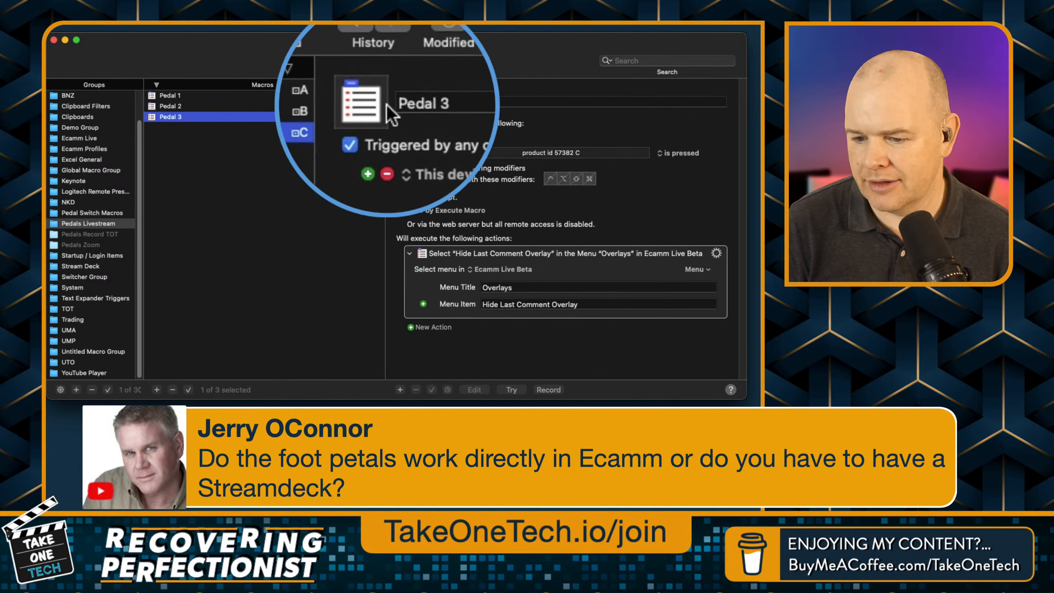
{"action": "key", "text": "ctrl+alt+m"}
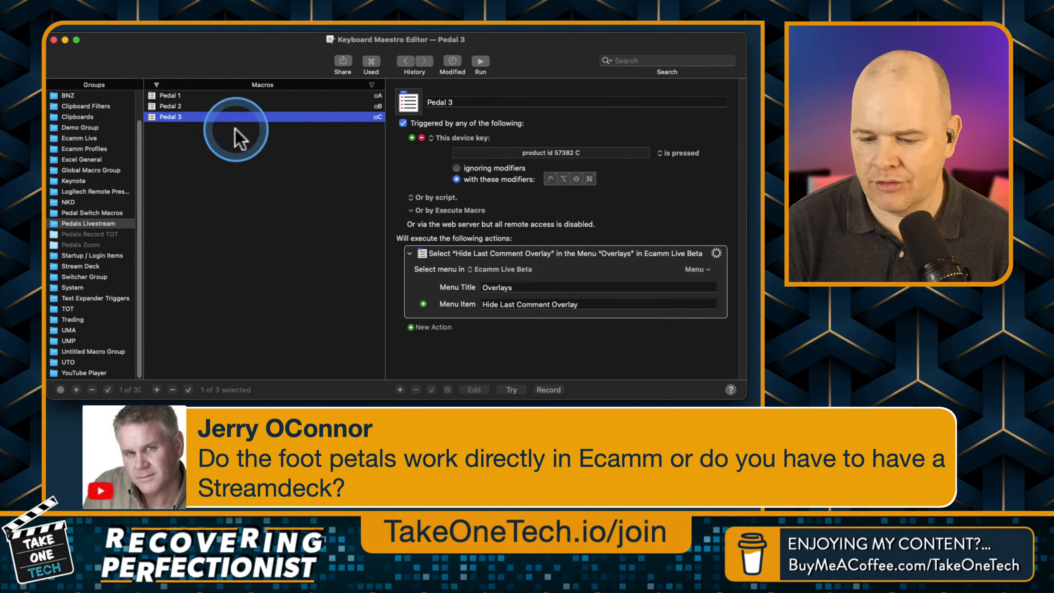
Widen the Groups column and enlarge the editor window to fit the whole group list, with the Pedal 1 macro selected.
{"action": "left_click_drag", "start_coordinate": [145, 85], "coordinate": [221, 81]}
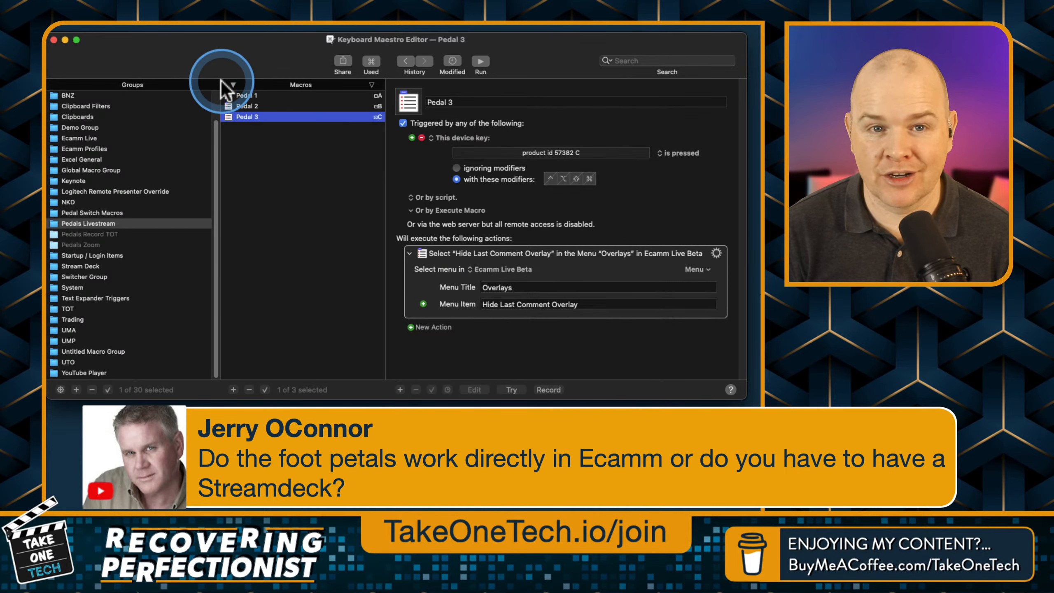
{"action": "key", "text": "Up"}
{"action": "key", "text": "Up"}
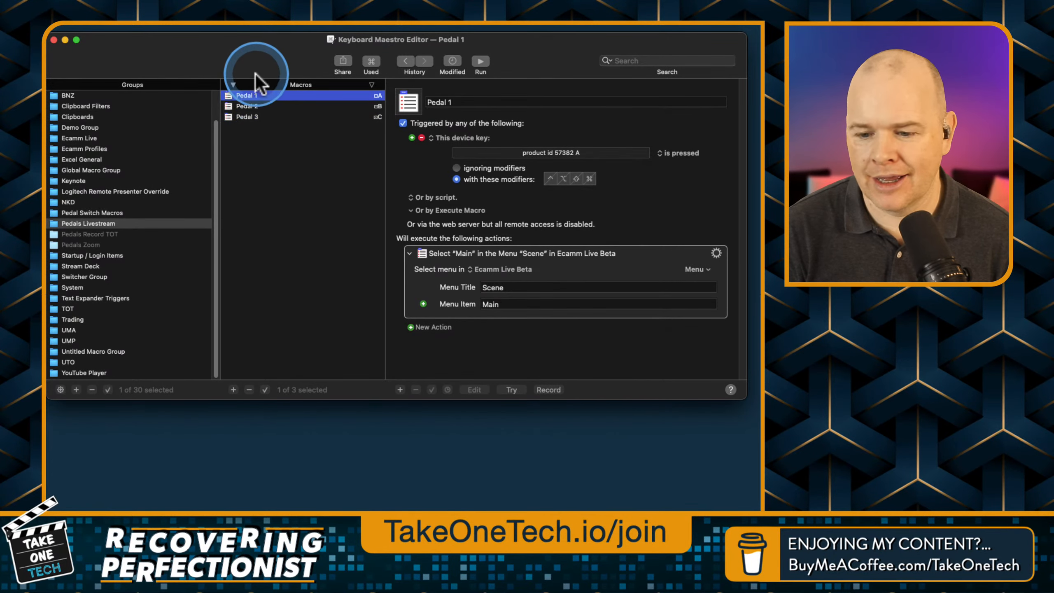
{"action": "left_click_drag", "start_coordinate": [366, 398], "coordinate": [379, 494]}
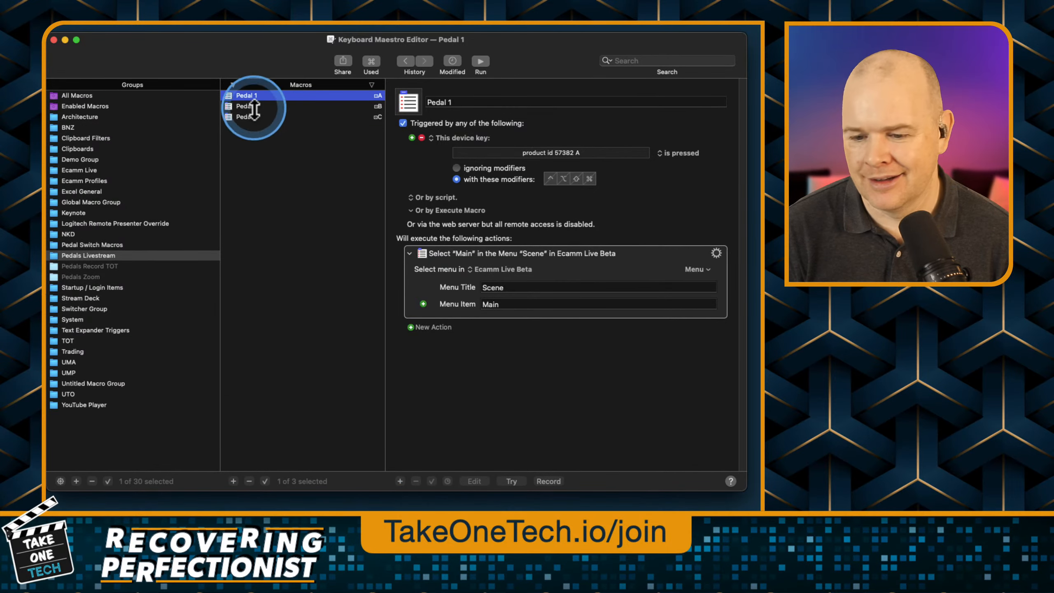
{"action": "left_click_drag", "start_coordinate": [229, 61], "coordinate": [239, 69]}
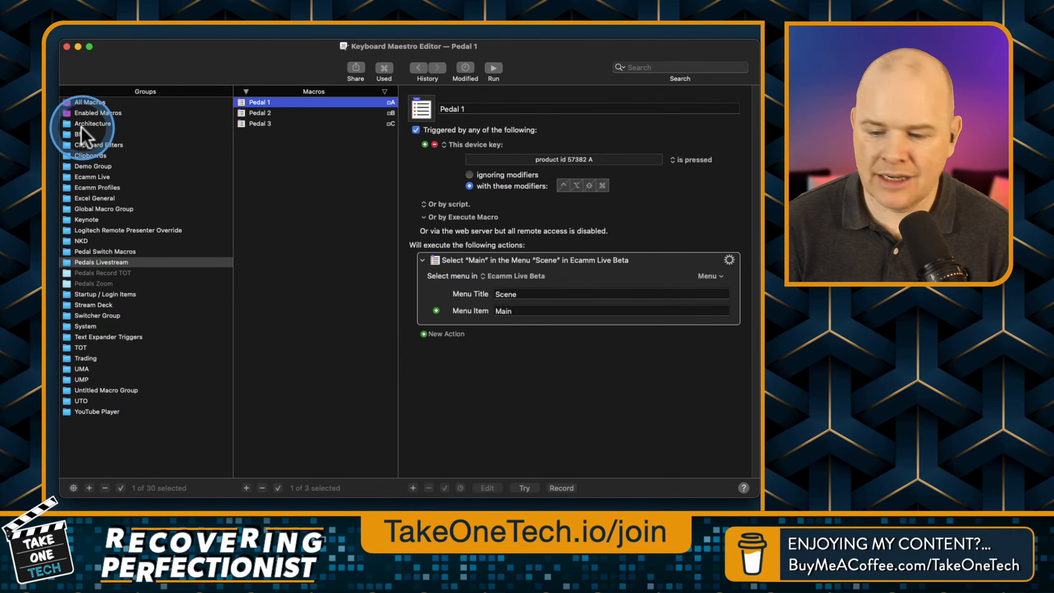
Review the Pedals Livestream group's settings and its three pedal macros, ending on Pedal 1.
{"action": "left_click", "coordinate": [91, 261]}
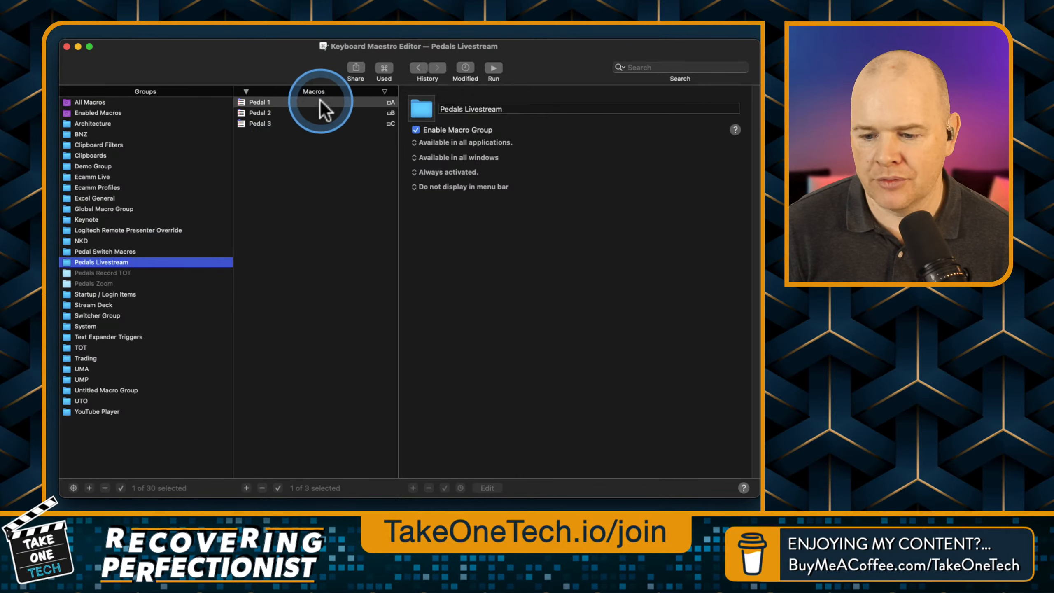
{"action": "left_click", "coordinate": [267, 113]}
{"action": "left_click", "coordinate": [268, 124]}
{"action": "left_click", "coordinate": [282, 103]}
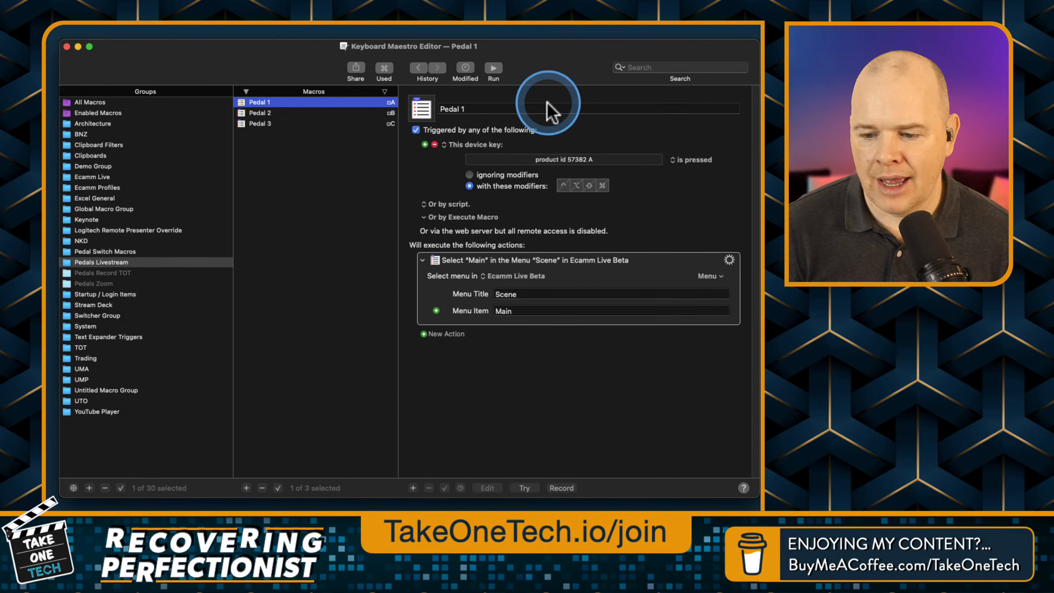
Create a new macro in the Pedals Livestream group and give it a Control+Option+Shift+Command+H hot key trigger.
{"action": "left_click", "coordinate": [246, 487]}
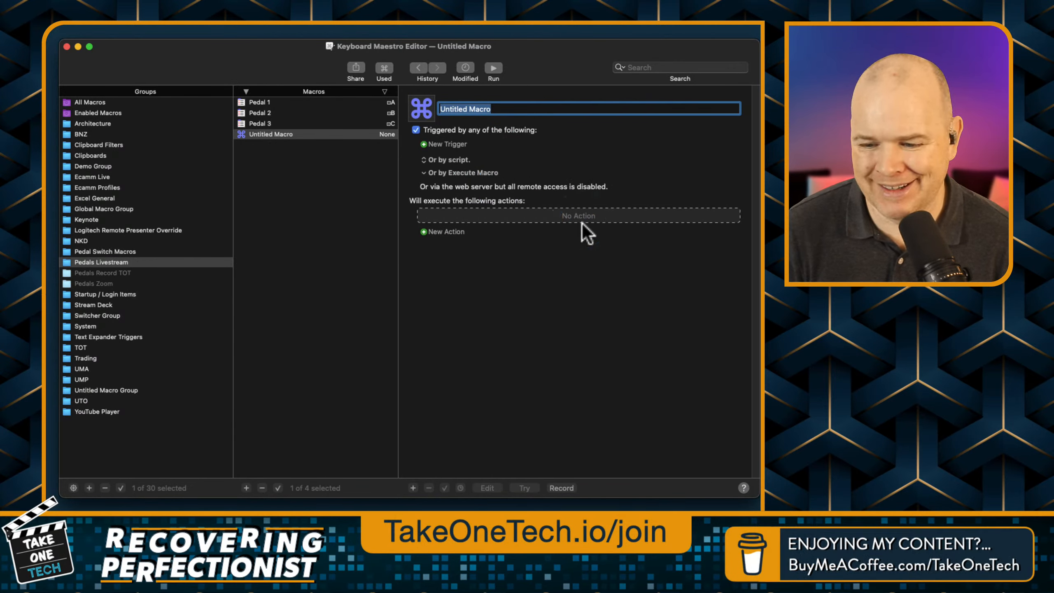
{"action": "left_click", "coordinate": [427, 144]}
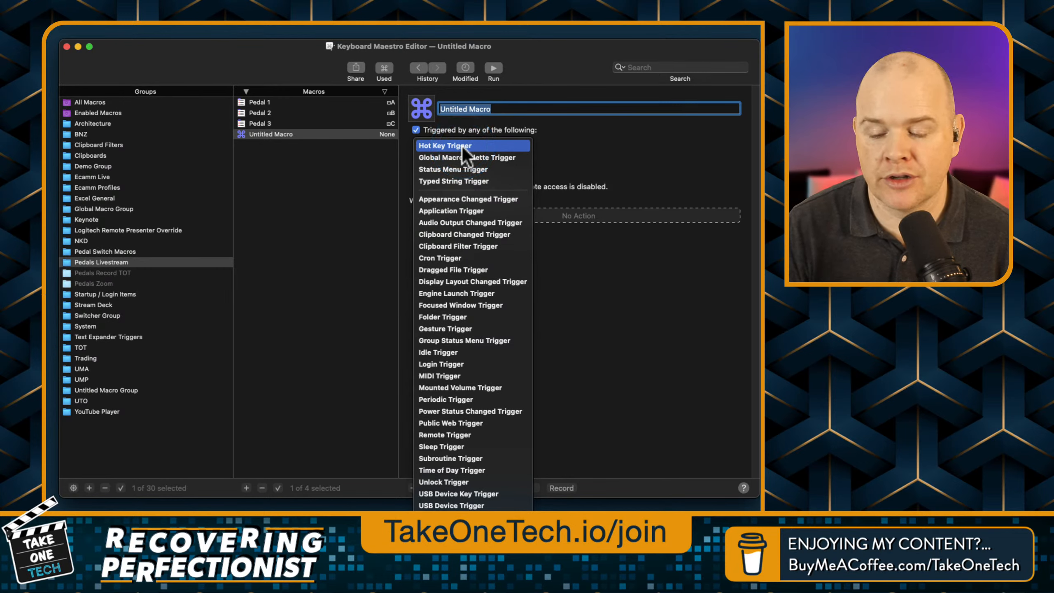
{"action": "left_click", "coordinate": [533, 63]}
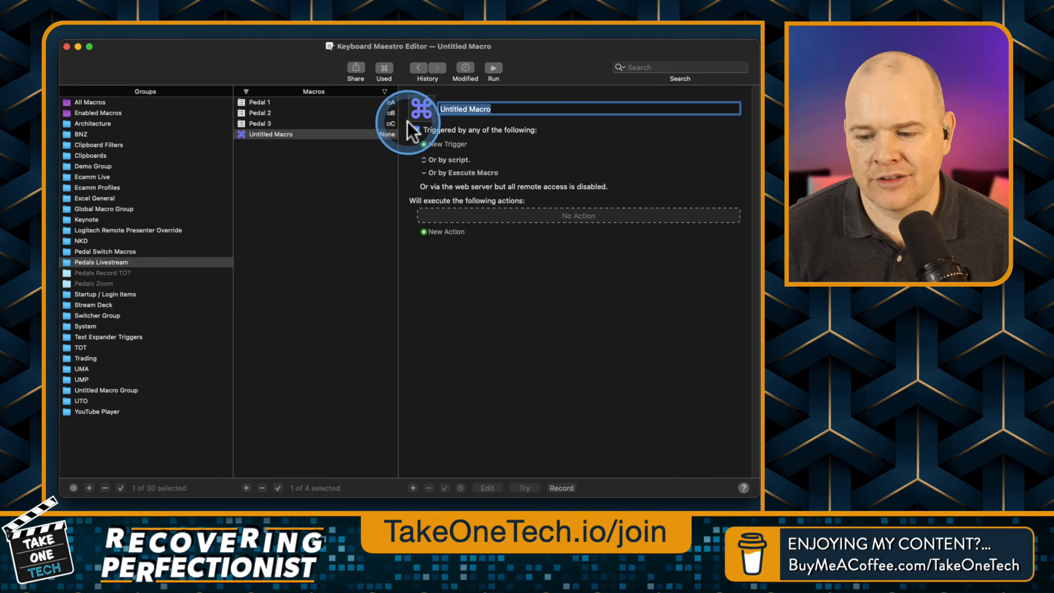
{"action": "left_click", "coordinate": [424, 145]}
{"action": "left_click", "coordinate": [439, 146]}
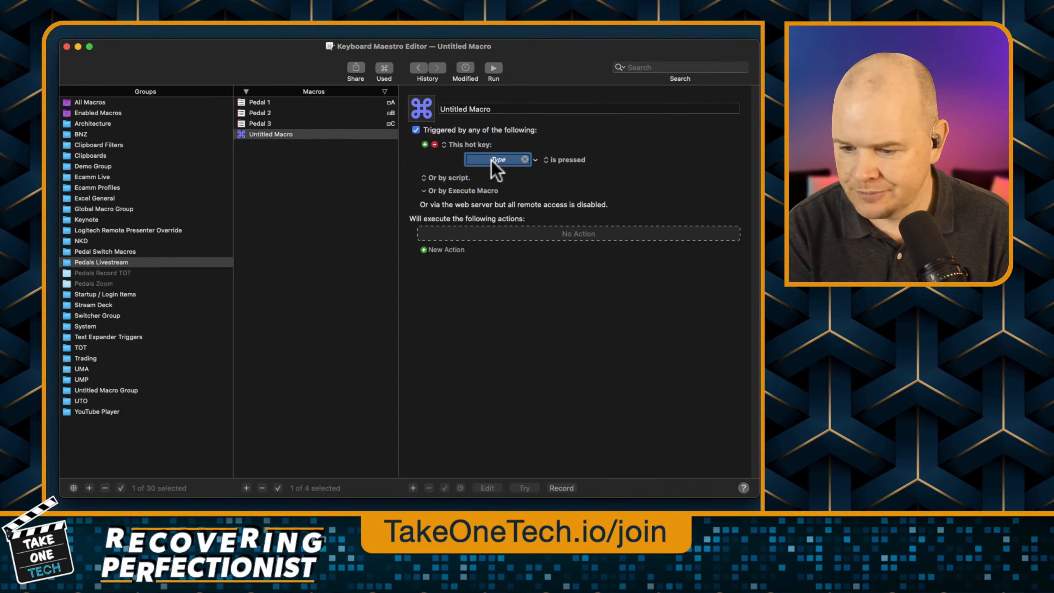
{"action": "key", "text": "ctrl+alt+shift+super+h"}
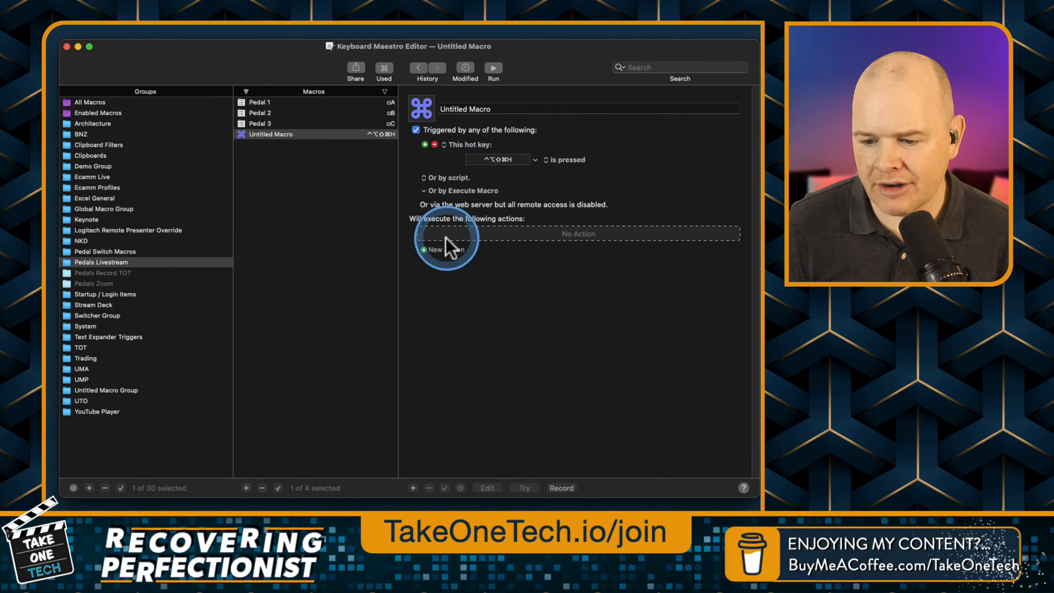
Find the "Select or Show a Menu Item" action with the search "menu", add it to the new macro and target Ecamm Live Beta.
{"action": "left_click", "coordinate": [425, 250]}
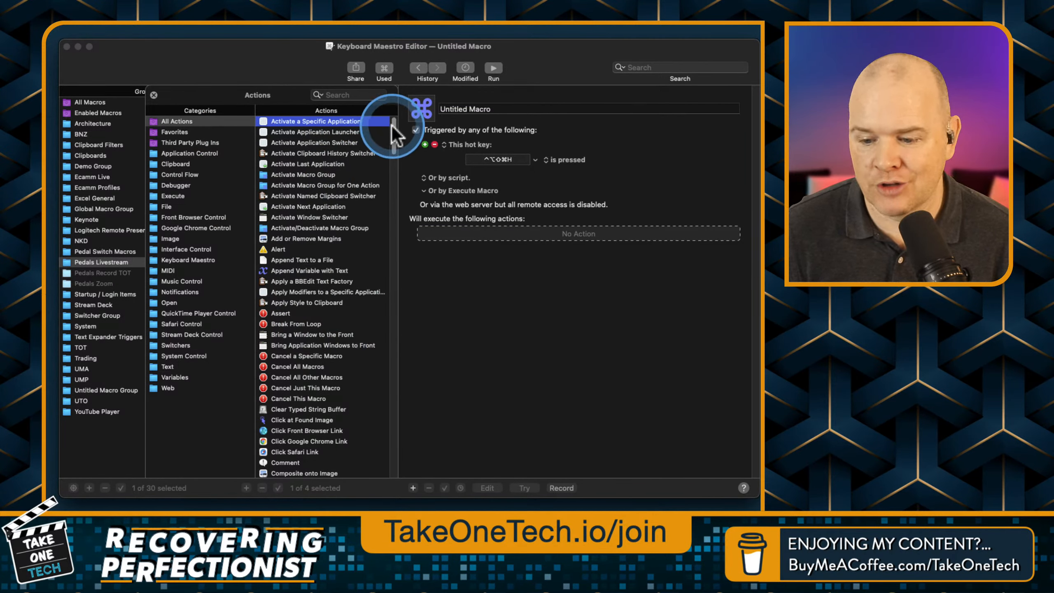
{"action": "mouse_move", "coordinate": [392, 127]}
{"action": "left_mouse_down"}
{"action": "mouse_move", "coordinate": [404, 437]}
{"action": "mouse_move", "coordinate": [393, 112]}
{"action": "left_mouse_up"}
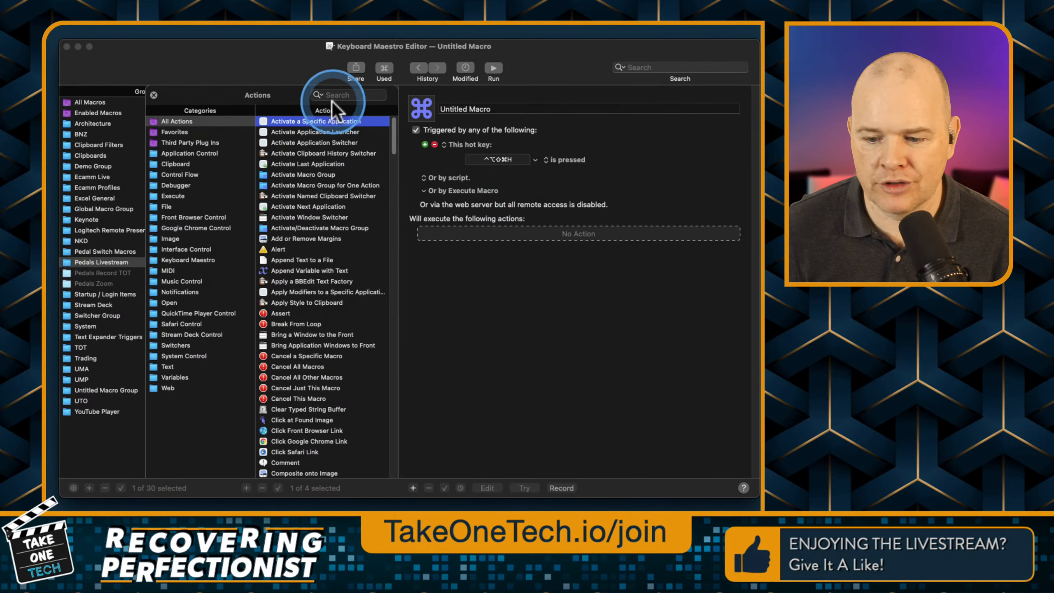
{"action": "left_click", "coordinate": [351, 94]}
{"action": "type", "text": "me"}
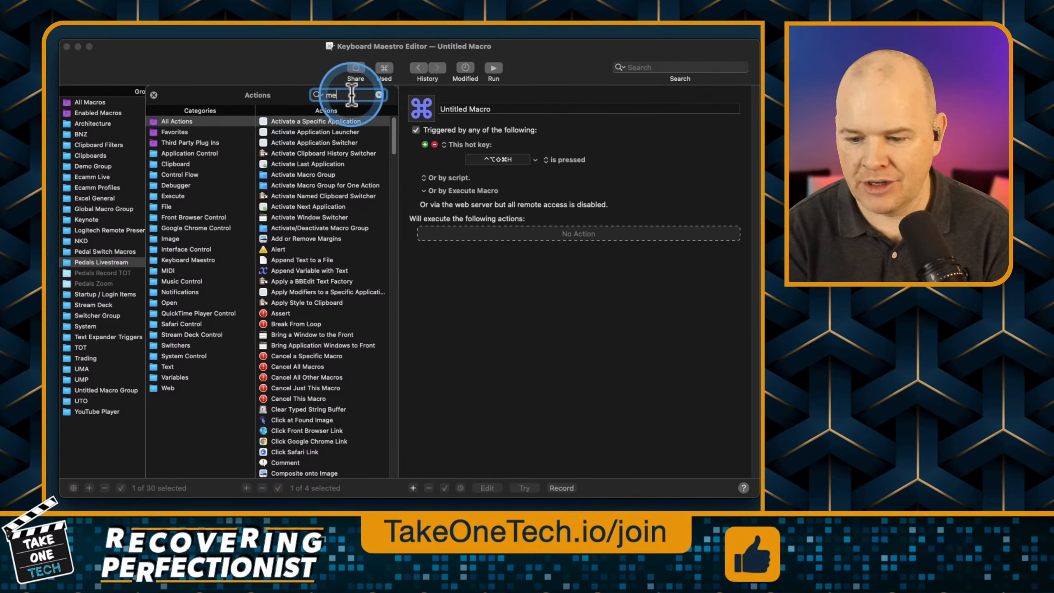
{"action": "type", "text": "nu"}
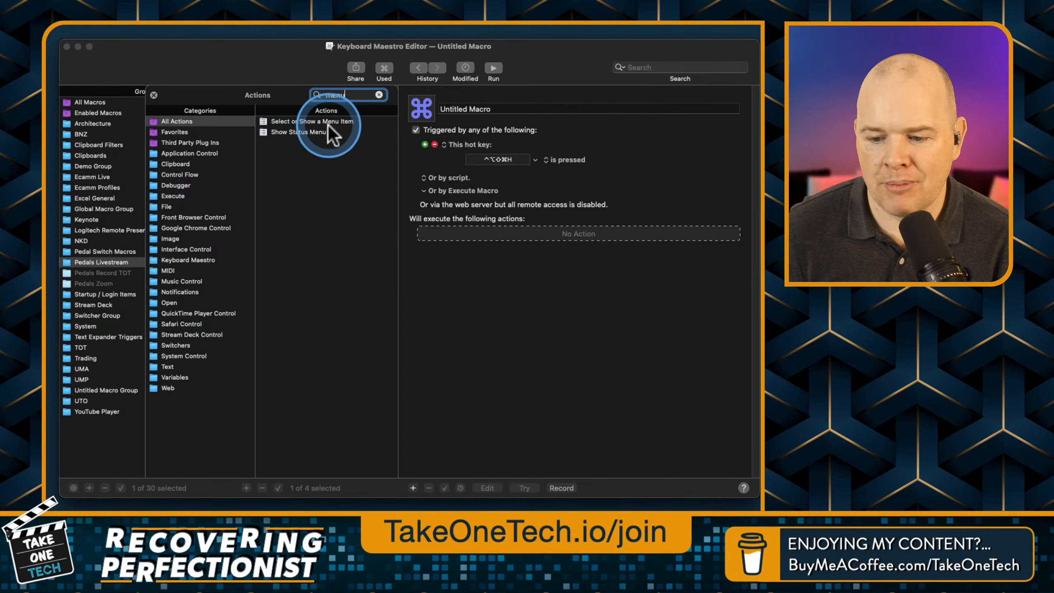
{"action": "left_click", "coordinate": [303, 123]}
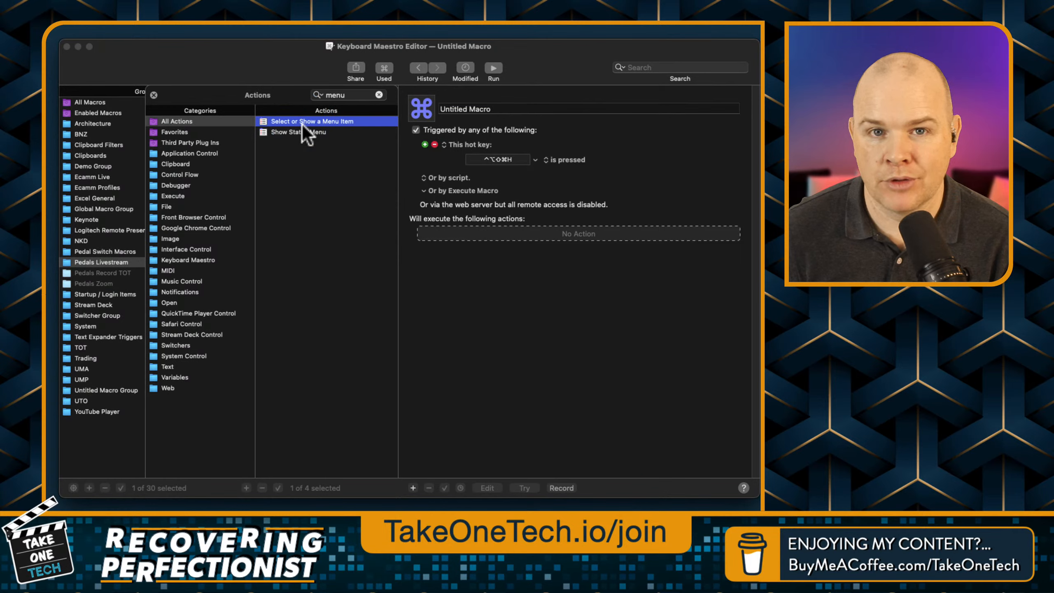
{"action": "left_click_drag", "start_coordinate": [302, 124], "coordinate": [469, 245]}
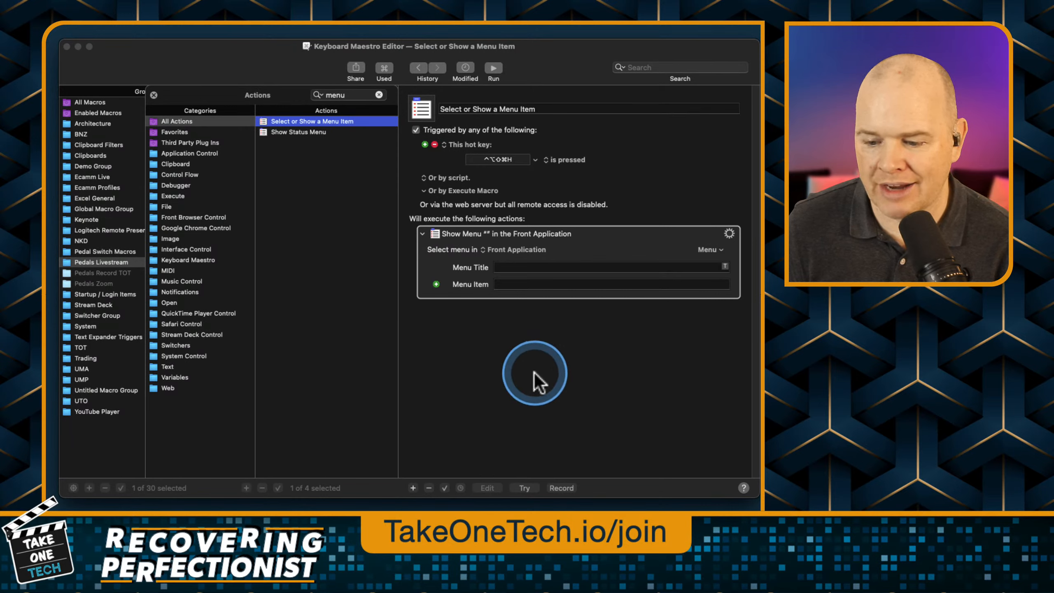
{"action": "left_click", "coordinate": [491, 250]}
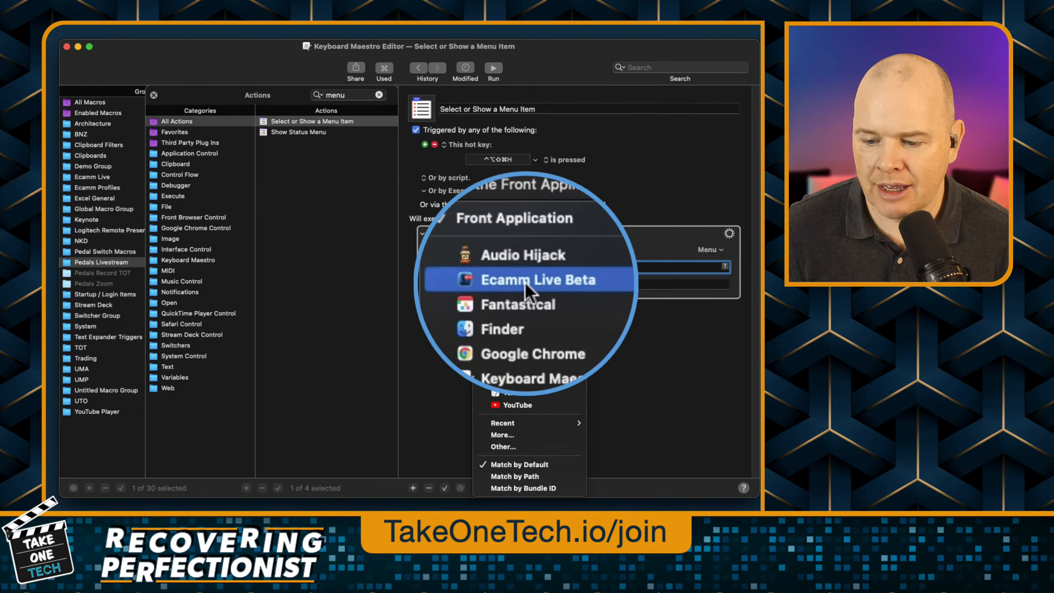
{"action": "left_click", "coordinate": [525, 281]}
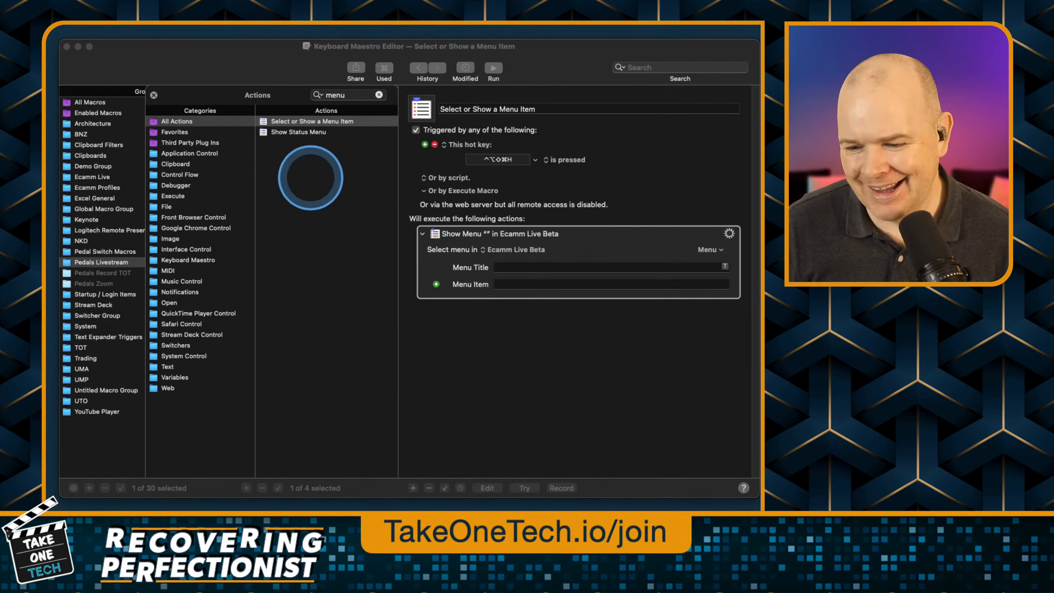
{"action": "left_click", "coordinate": [509, 268]}
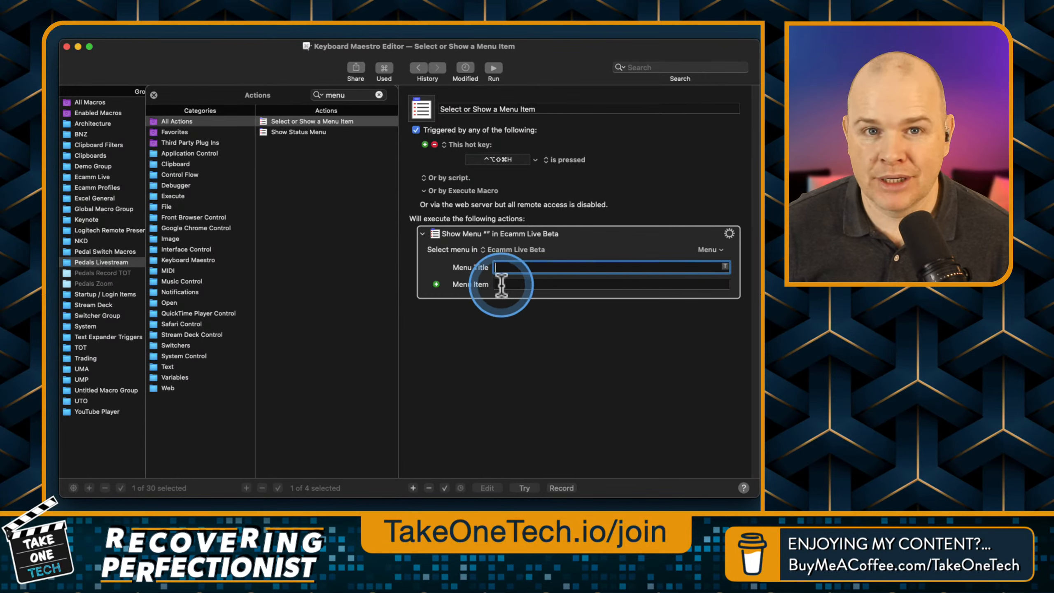
{"action": "left_click", "coordinate": [435, 285]}
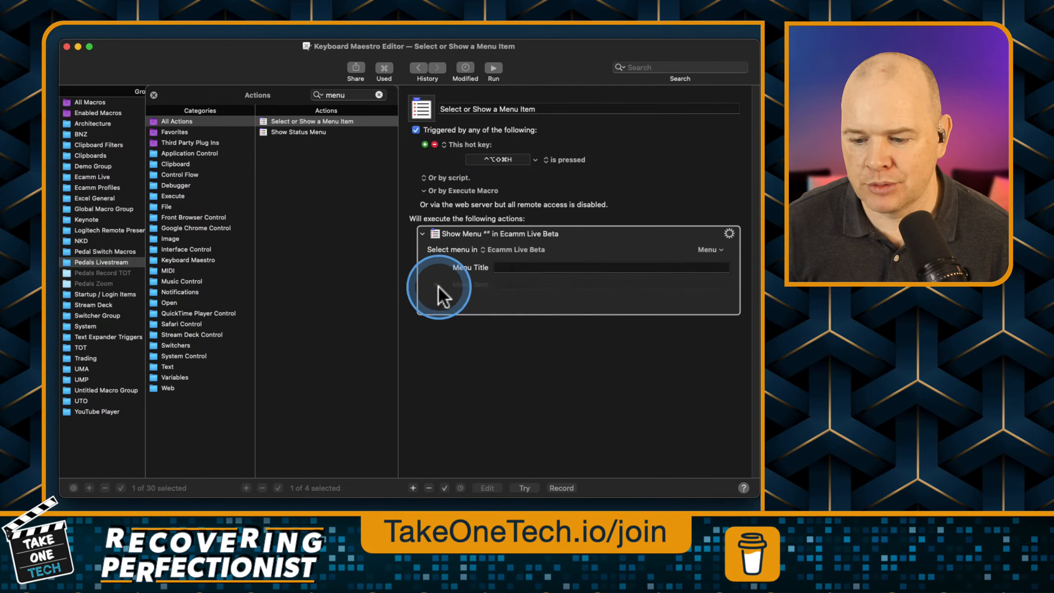
{"action": "left_click", "coordinate": [444, 284]}
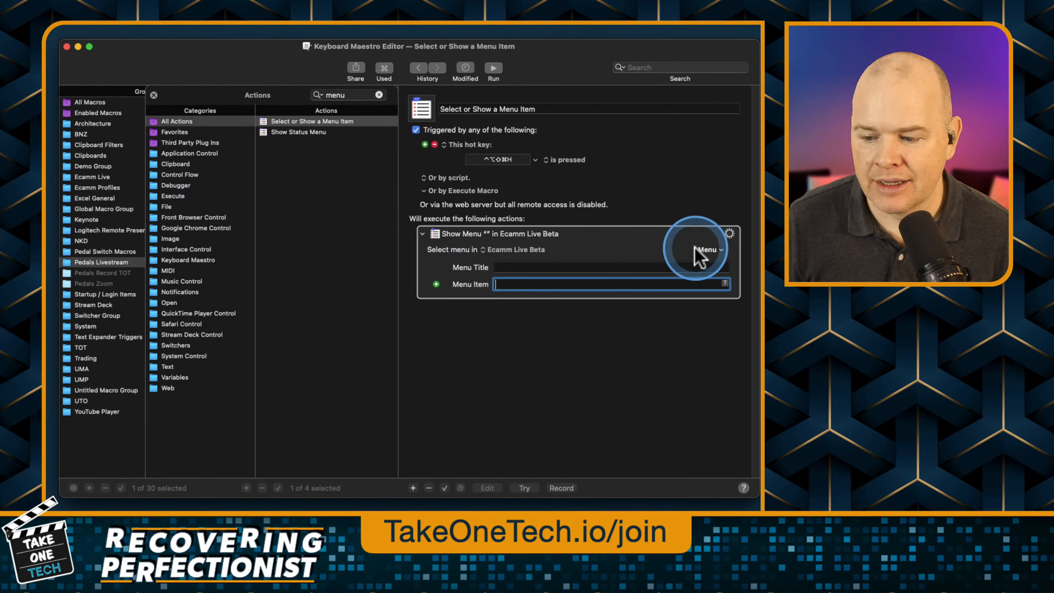
Examine the Ecamm Live Beta commands the action can select, including the Overlays commands, and leave without choosing one.
{"action": "left_click", "coordinate": [720, 249]}
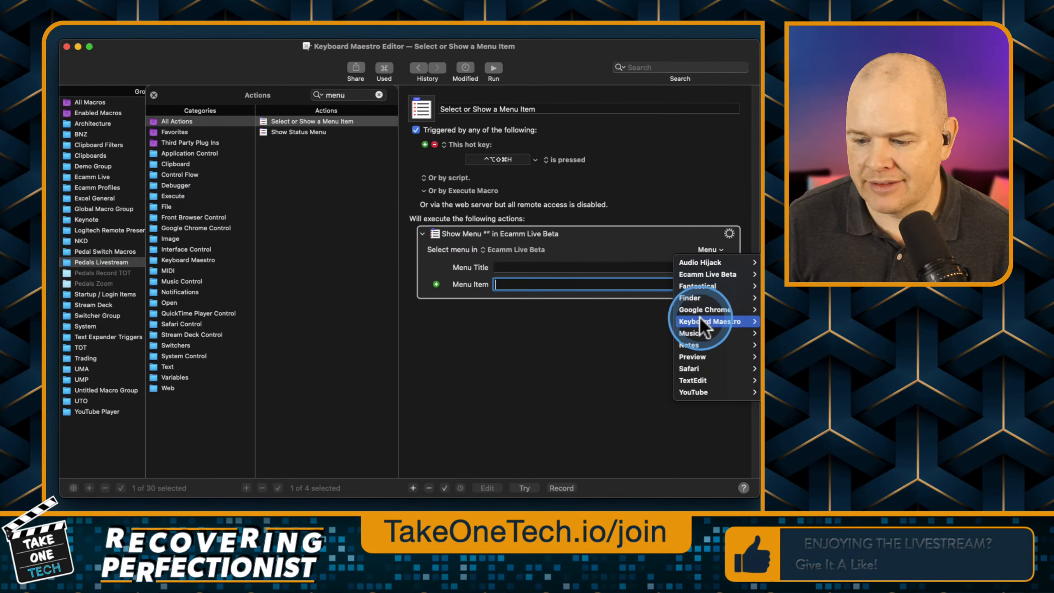
{"action": "mouse_move", "coordinate": [702, 273]}
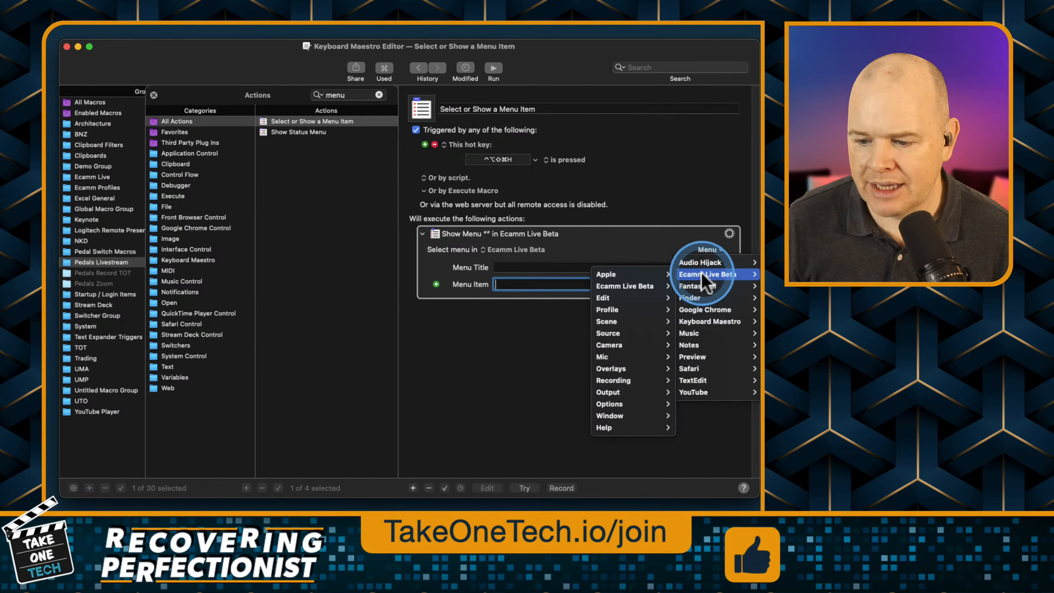
{"action": "mouse_move", "coordinate": [632, 278]}
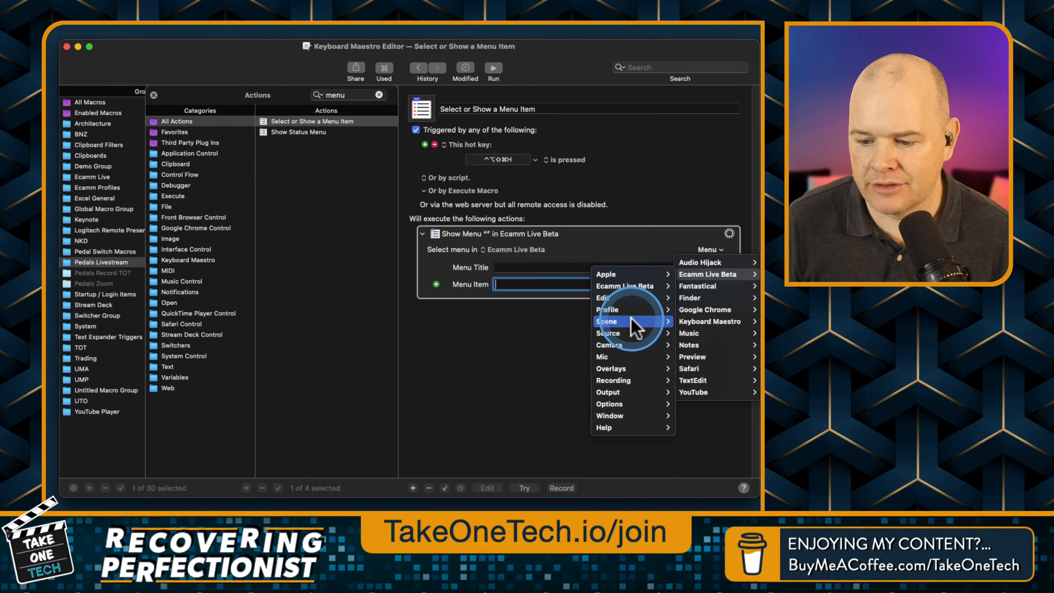
{"action": "mouse_move", "coordinate": [634, 328]}
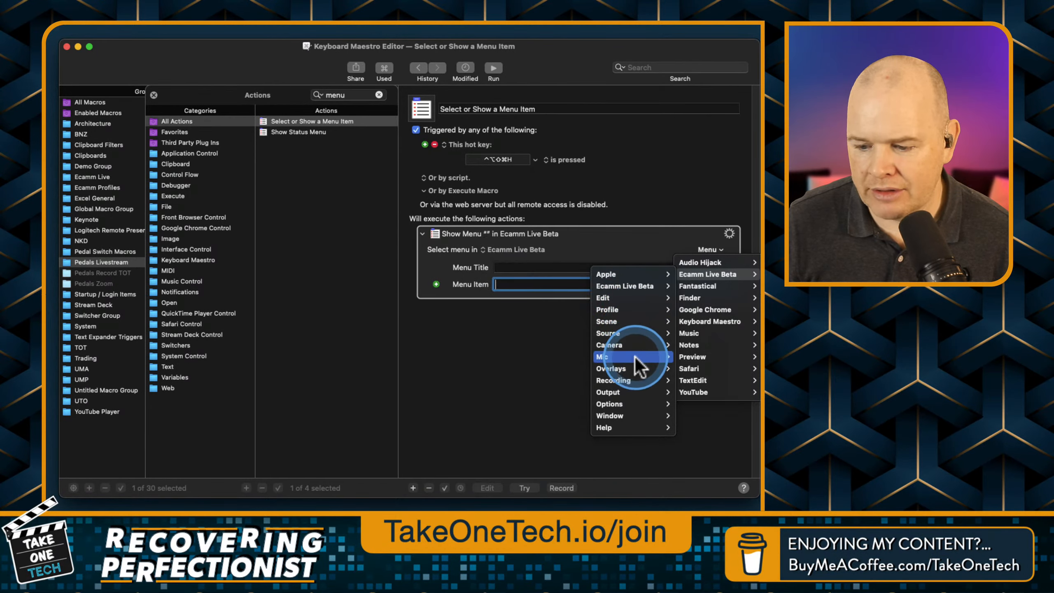
{"action": "mouse_move", "coordinate": [636, 367]}
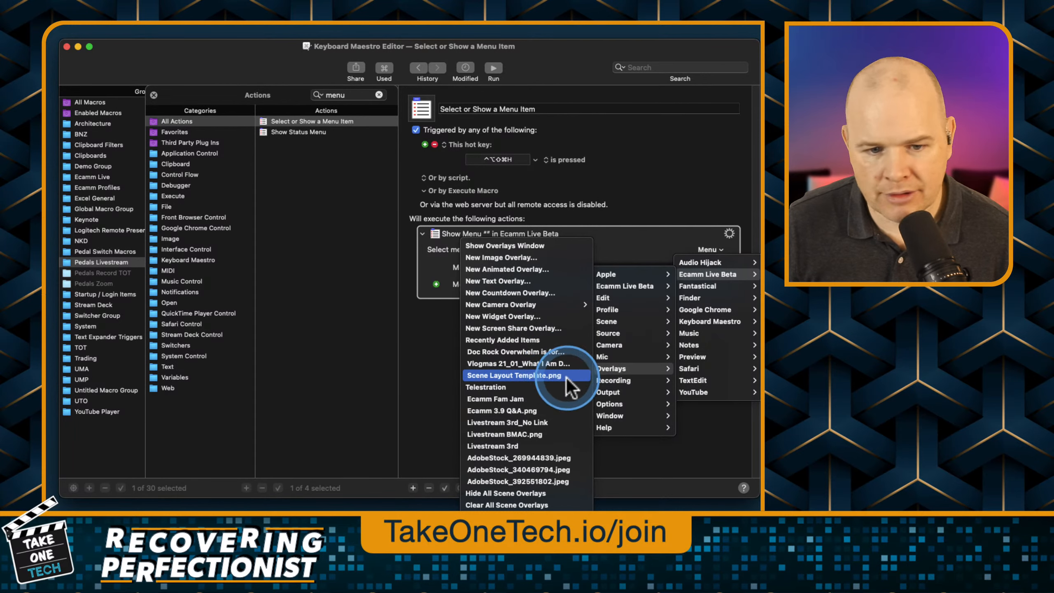
{"action": "key", "text": "Escape"}
{"action": "key", "text": "super+Tab"}
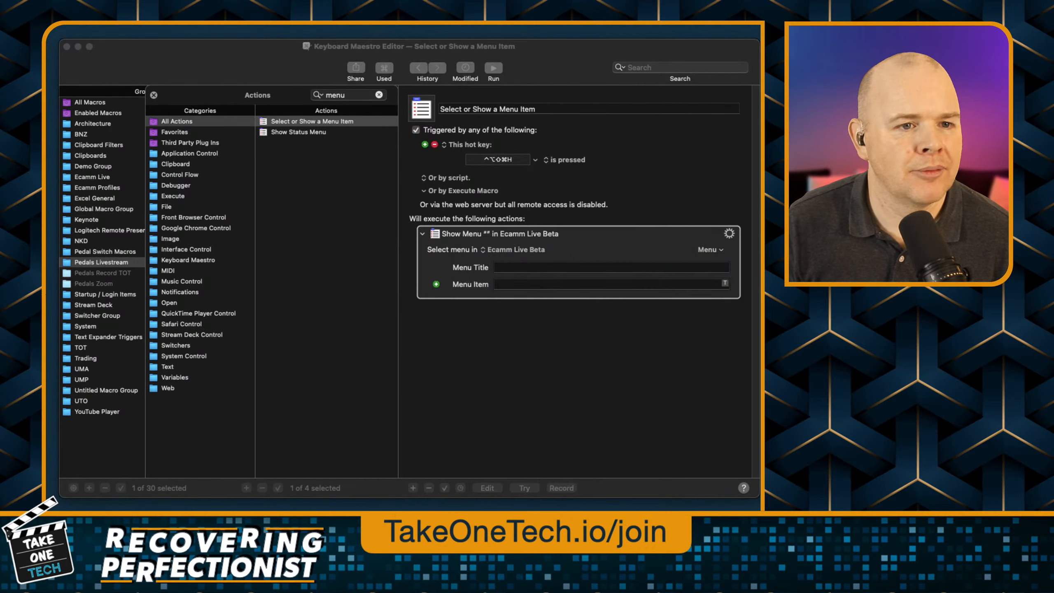
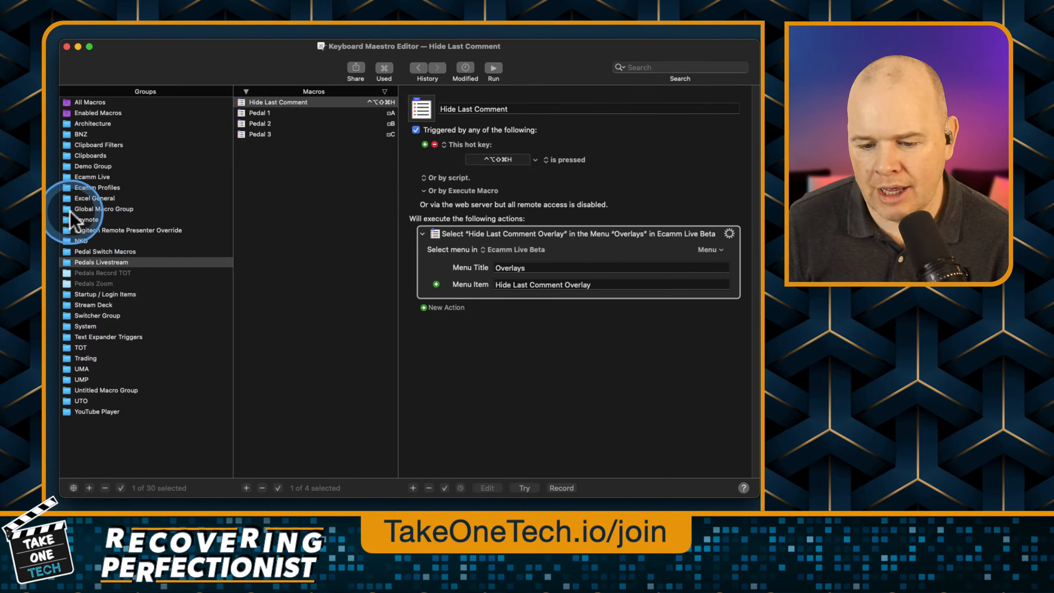
Examine the menu-selection actions of the Toggle Panels - Base and Toggle Panels - Live macros in the Ecamm Live group.
{"action": "left_click", "coordinate": [71, 178]}
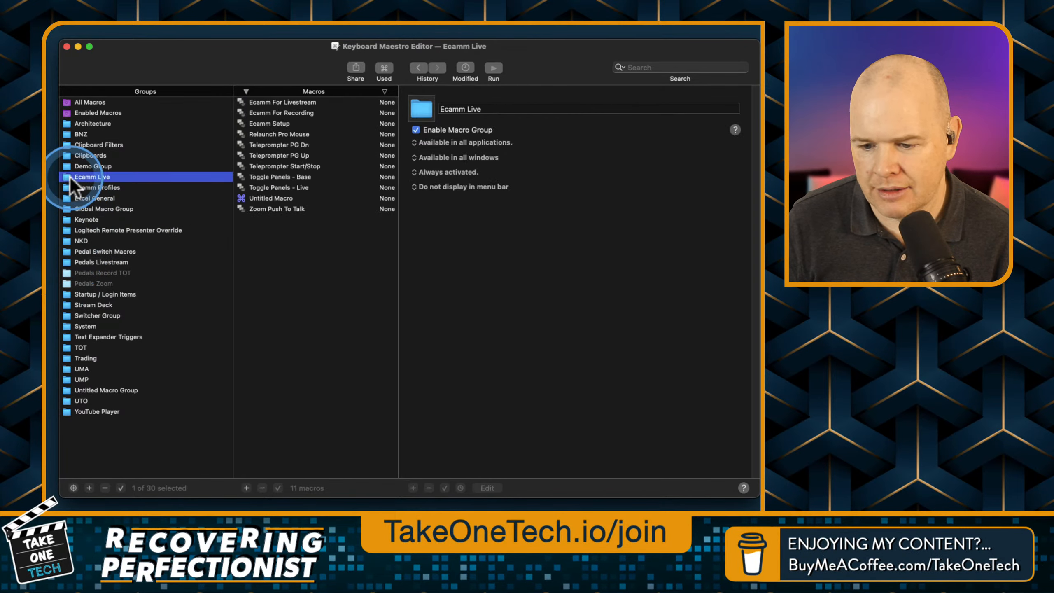
{"action": "left_click", "coordinate": [270, 188]}
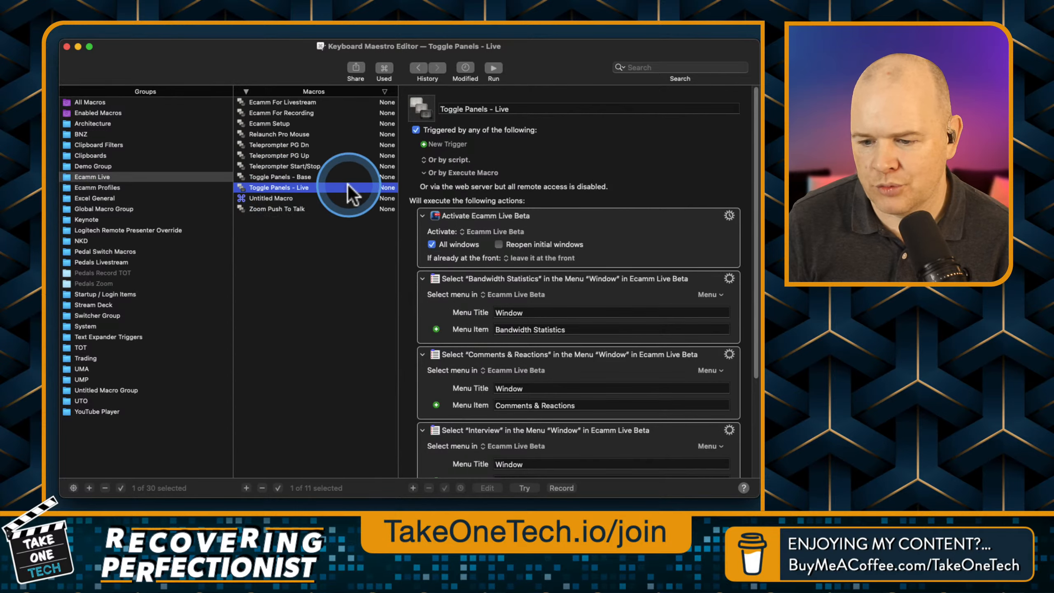
{"action": "left_click", "coordinate": [295, 179]}
{"action": "scroll", "coordinate": [551, 168], "scroll_direction": "up", "scroll_amount": 5}
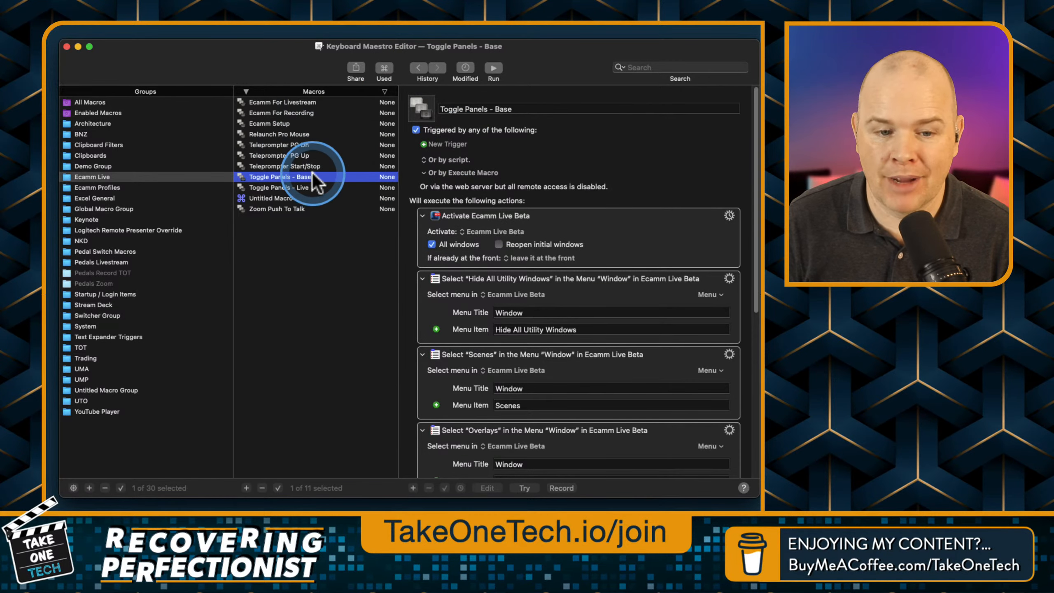
{"action": "scroll", "coordinate": [498, 182], "scroll_direction": "down", "scroll_amount": 5}
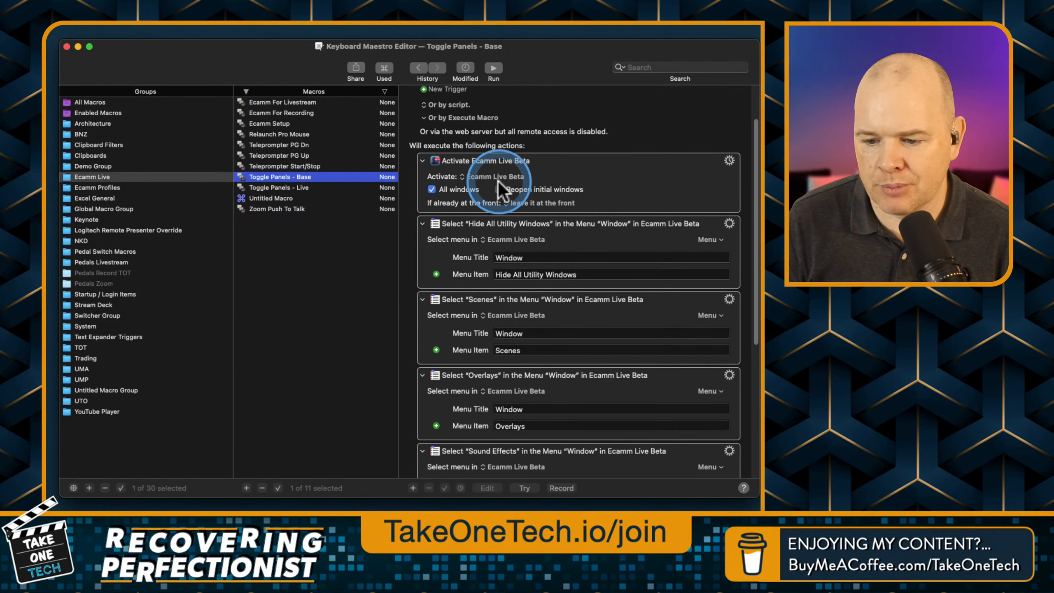
{"action": "scroll", "coordinate": [499, 180], "scroll_direction": "down", "scroll_amount": 3}
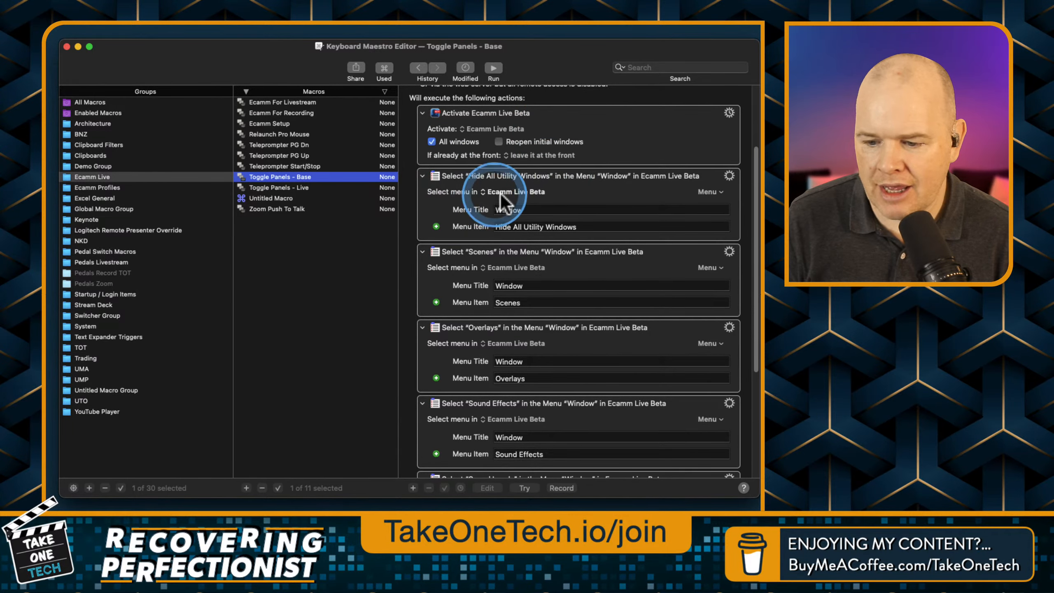
{"action": "key", "text": "ctrl+alt+m"}
{"action": "key", "text": "ctrl+alt+m"}
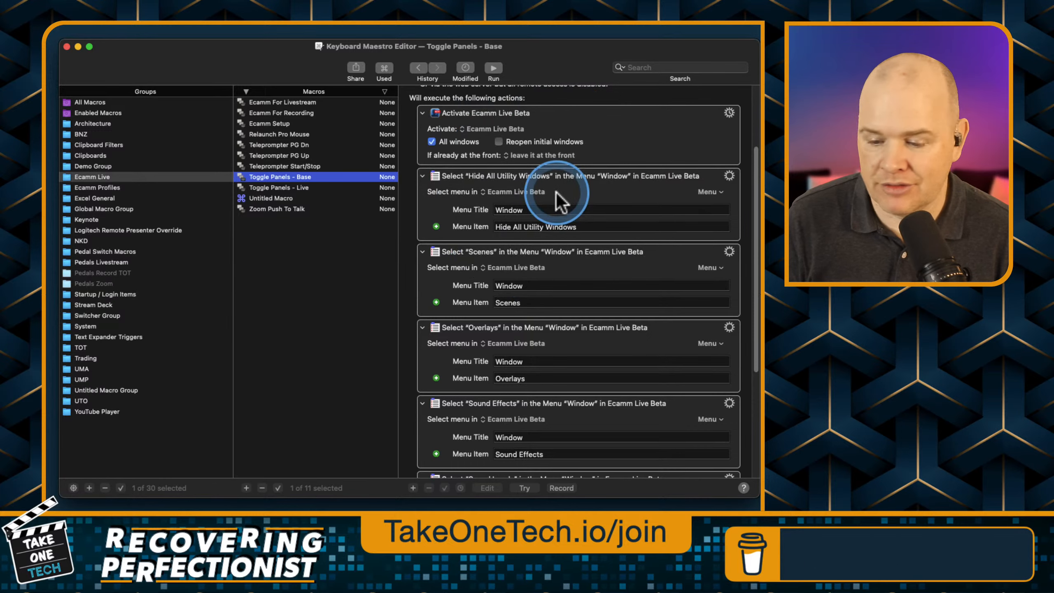
{"action": "scroll", "coordinate": [556, 192], "scroll_direction": "down", "scroll_amount": 1}
{"action": "scroll", "coordinate": [558, 202], "scroll_direction": "down", "scroll_amount": 5}
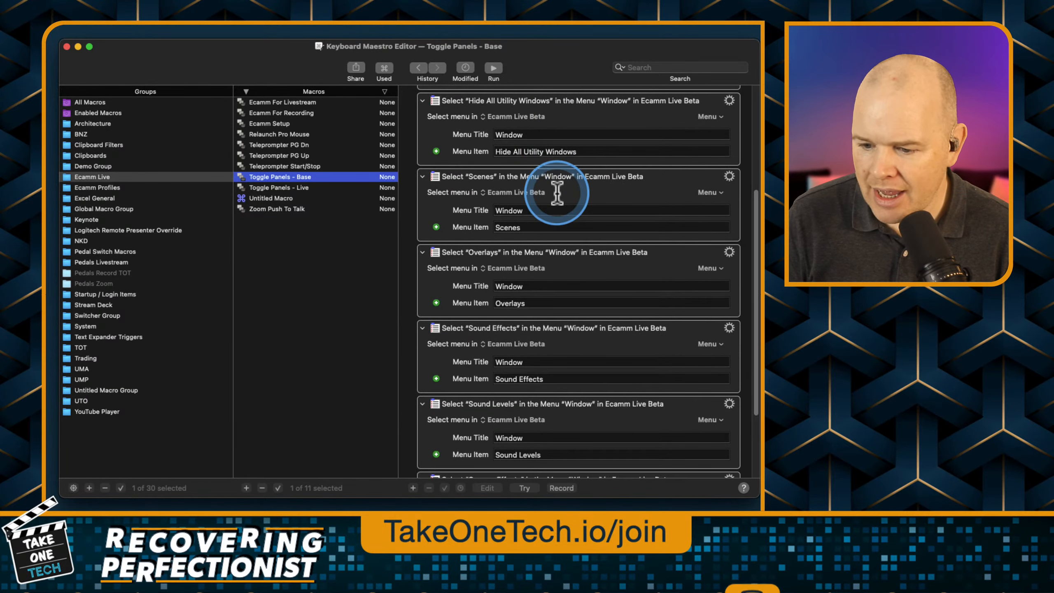
{"action": "scroll", "coordinate": [564, 209], "scroll_direction": "down", "scroll_amount": 1}
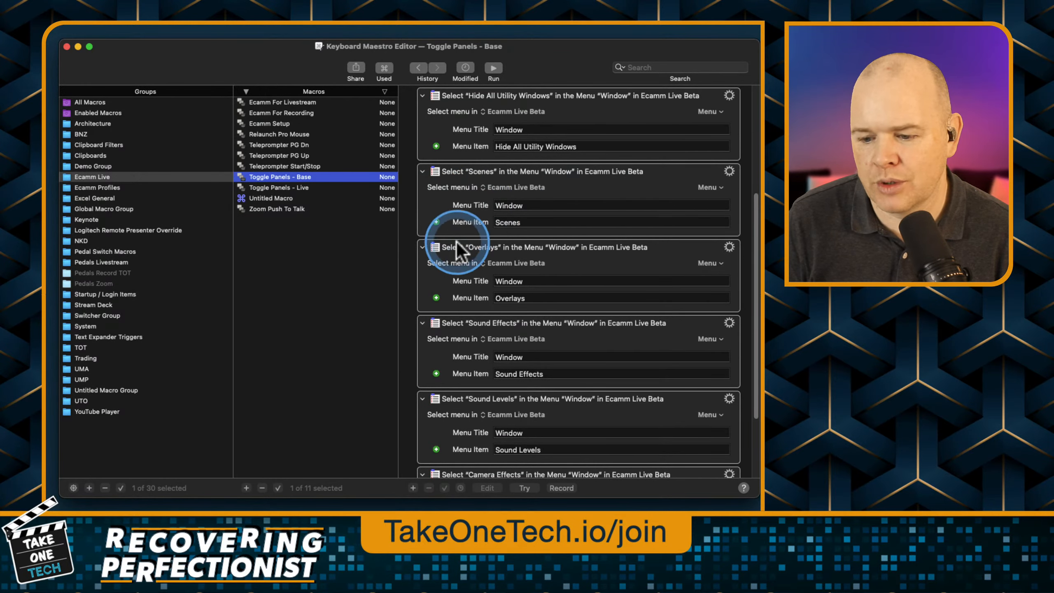
{"action": "scroll", "coordinate": [486, 306], "scroll_direction": "down", "scroll_amount": 7}
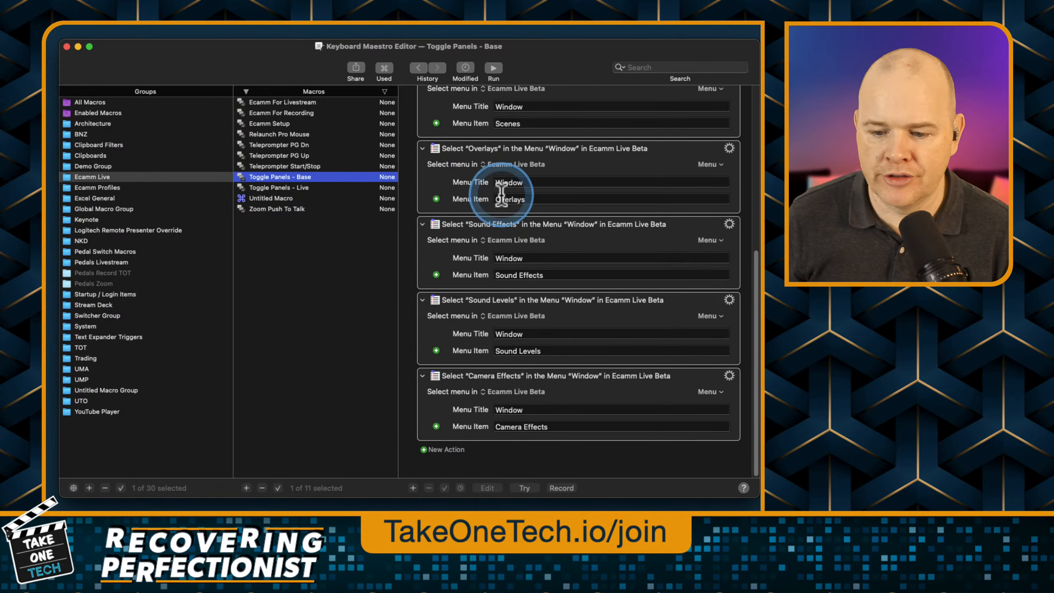
{"action": "left_click", "coordinate": [270, 190]}
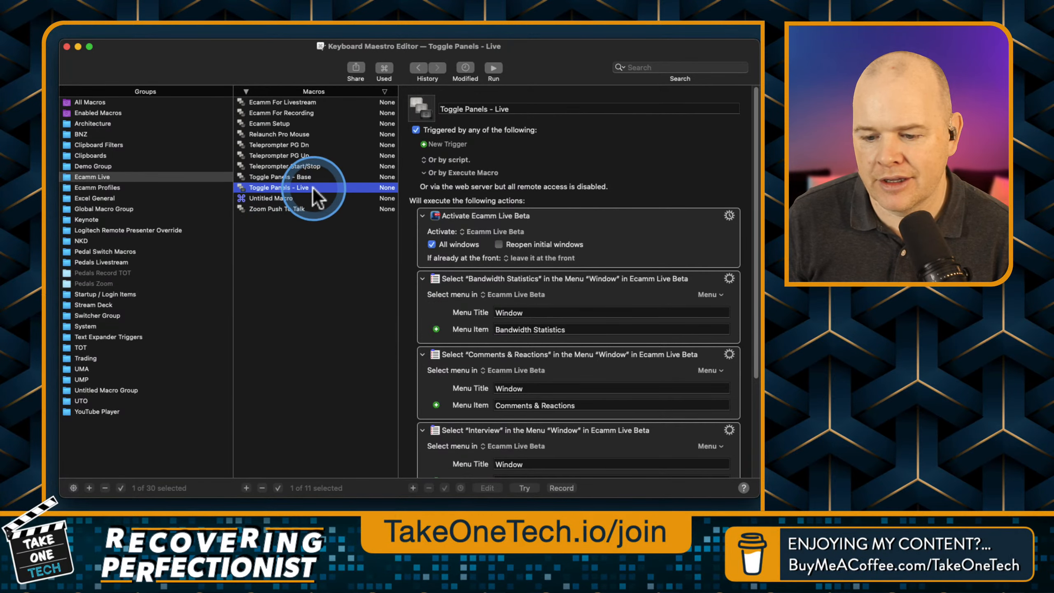
{"action": "scroll", "coordinate": [528, 299], "scroll_direction": "down", "scroll_amount": 5}
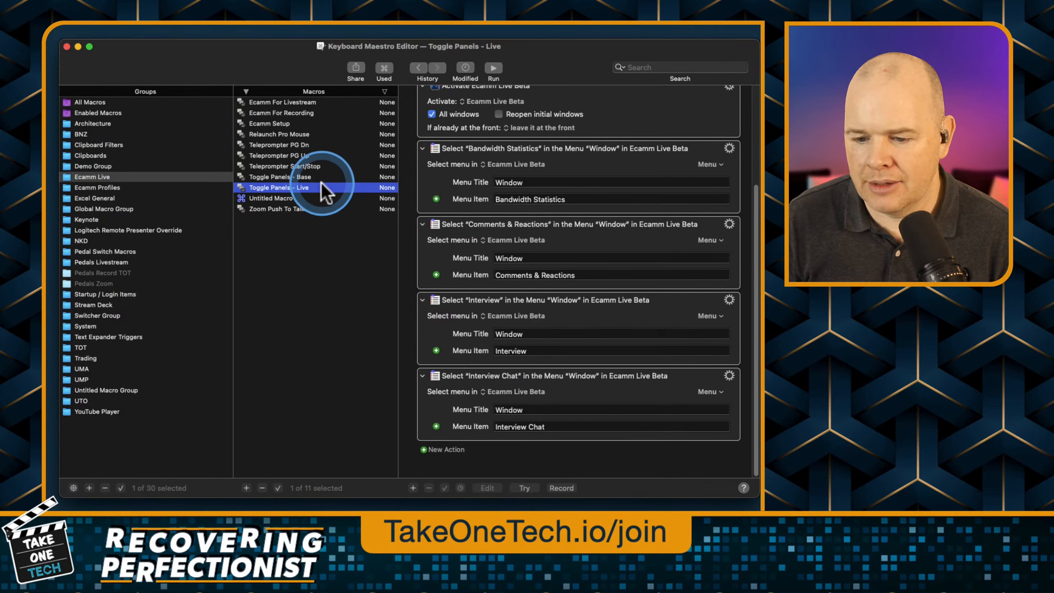
Examine the Ecamm For Livestream macro's trigger section and its full sequence of actions, including the macros it executes.
{"action": "left_click", "coordinate": [290, 104]}
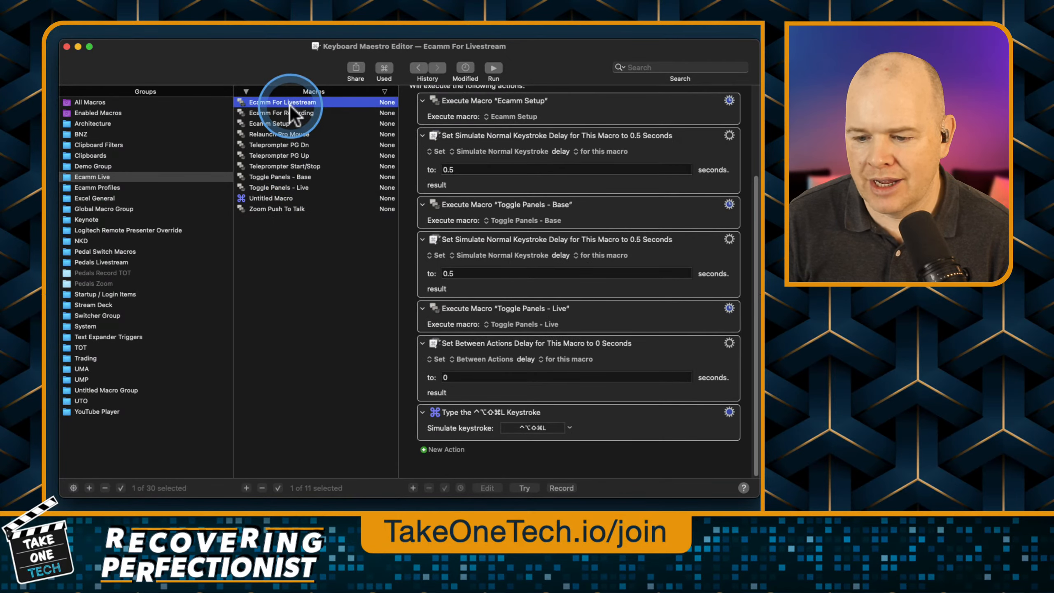
{"action": "scroll", "coordinate": [543, 168], "scroll_direction": "up", "scroll_amount": 5}
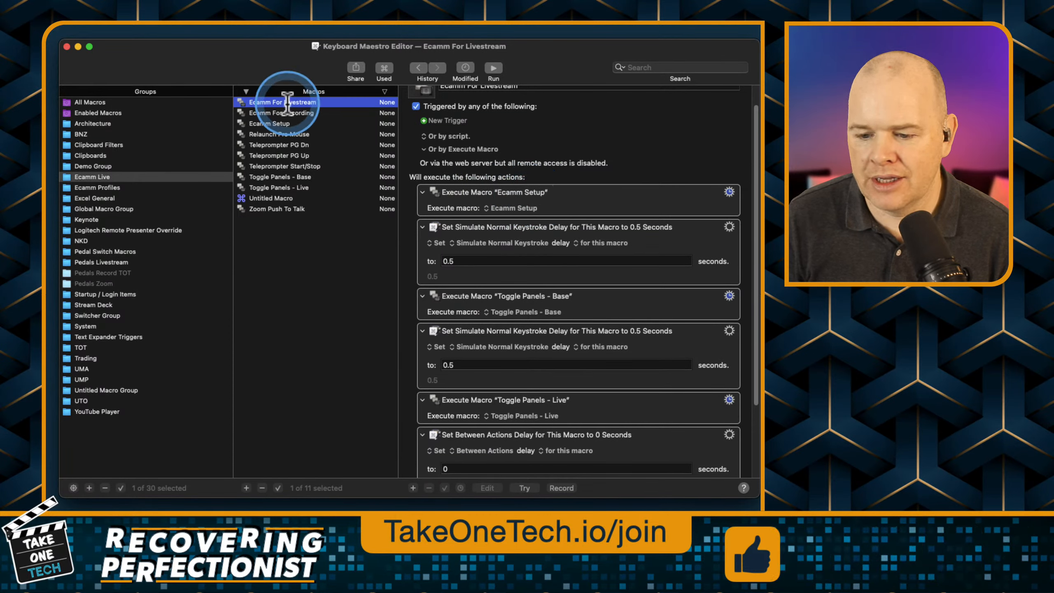
{"action": "scroll", "coordinate": [516, 293], "scroll_direction": "down", "scroll_amount": 2}
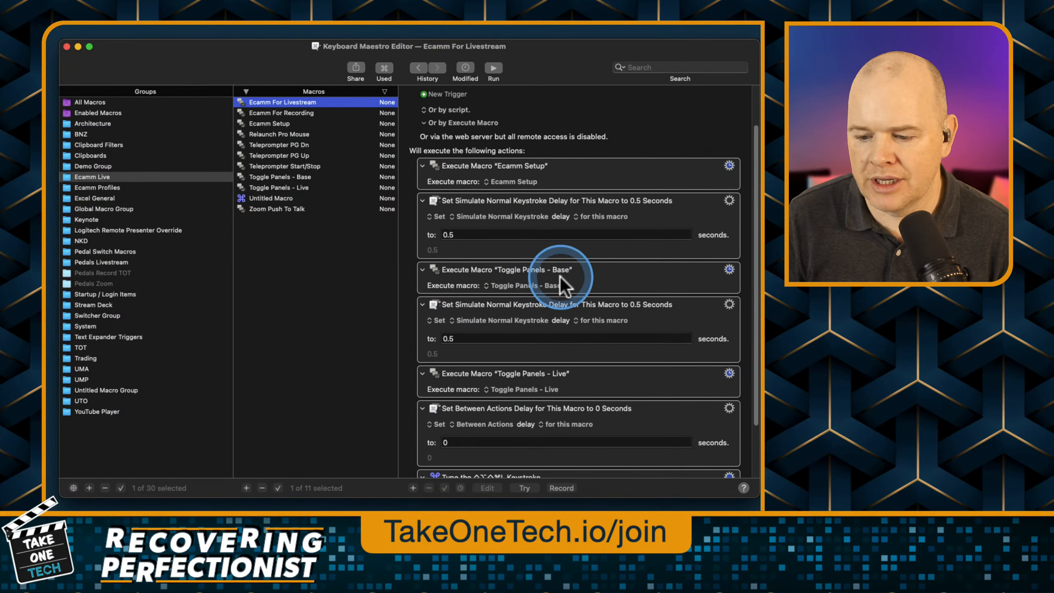
{"action": "scroll", "coordinate": [583, 278], "scroll_direction": "down", "scroll_amount": 4}
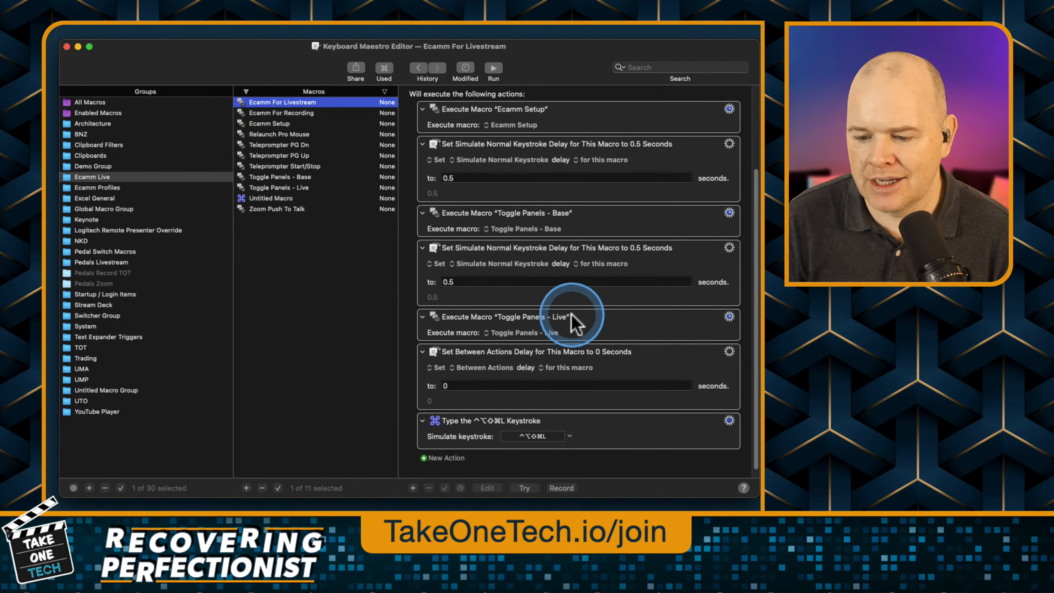
{"action": "scroll", "coordinate": [574, 315], "scroll_direction": "down", "scroll_amount": 1}
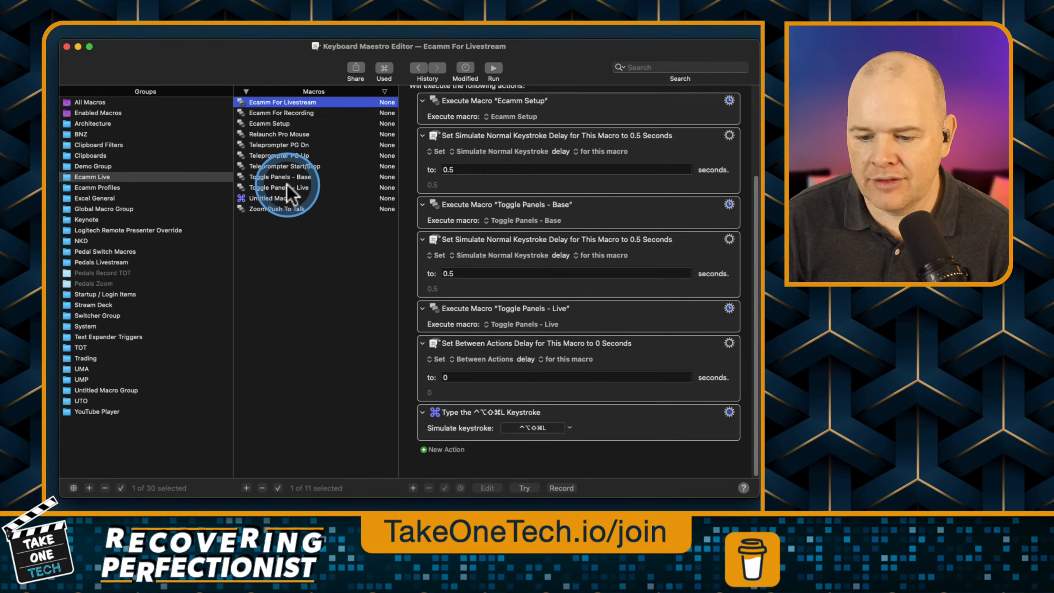
{"action": "key", "text": "ctrl+alt+m"}
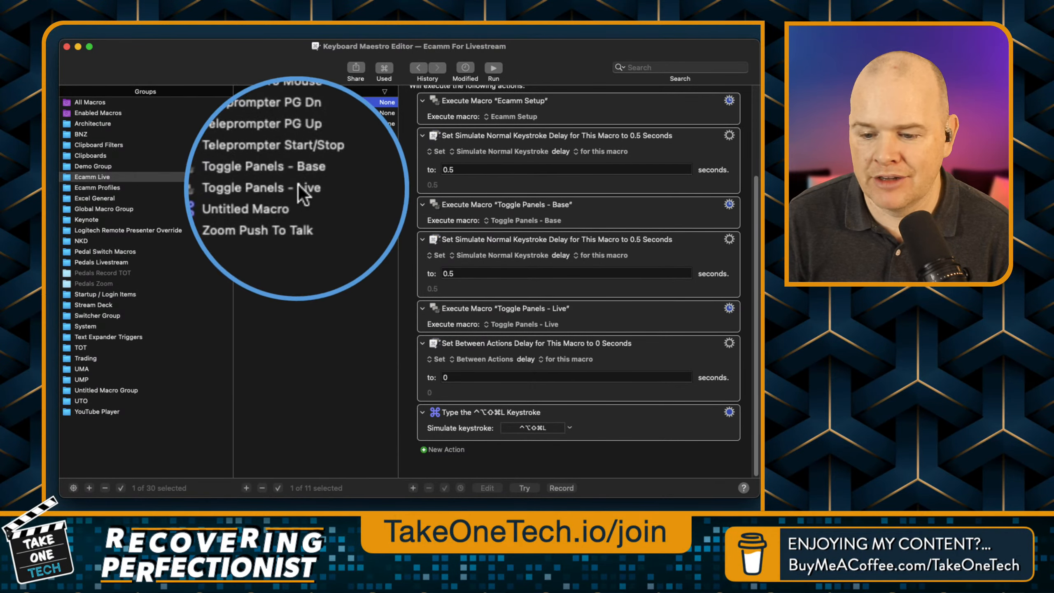
{"action": "key", "text": "ctrl+alt+m"}
{"action": "key", "text": "ctrl+alt+m"}
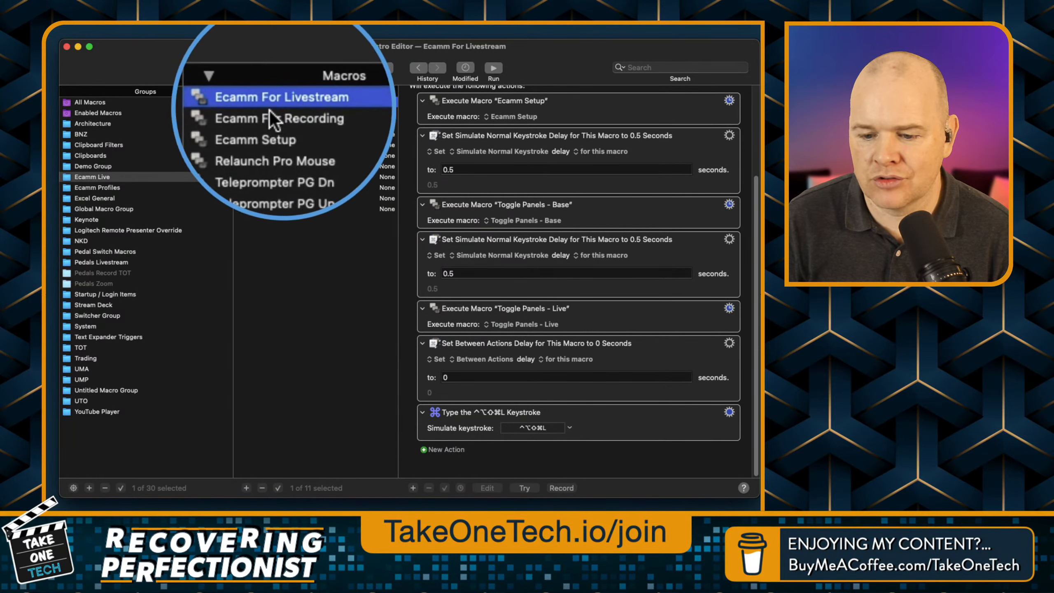
{"action": "key", "text": "ctrl+alt+m"}
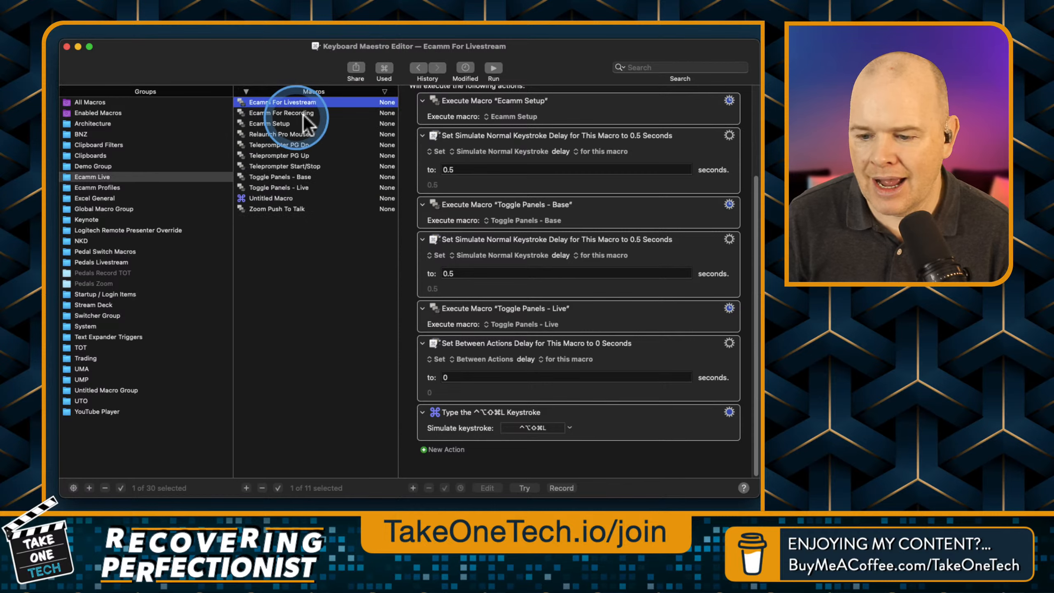
{"action": "scroll", "coordinate": [450, 121], "scroll_direction": "up", "scroll_amount": 5}
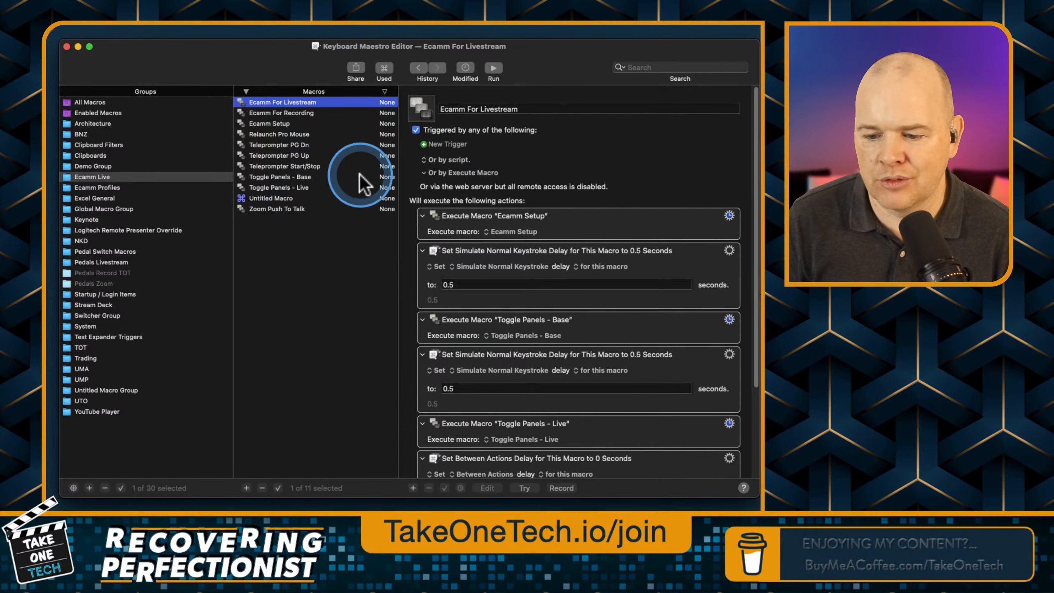
{"action": "key", "text": "ctrl+alt+m"}
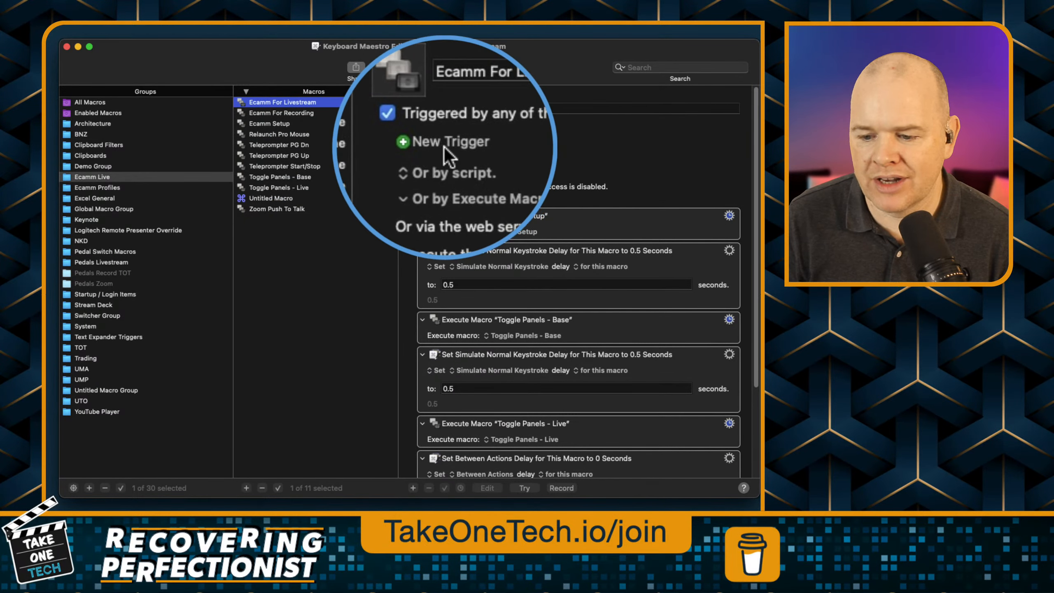
{"action": "key", "text": "ctrl+alt+m"}
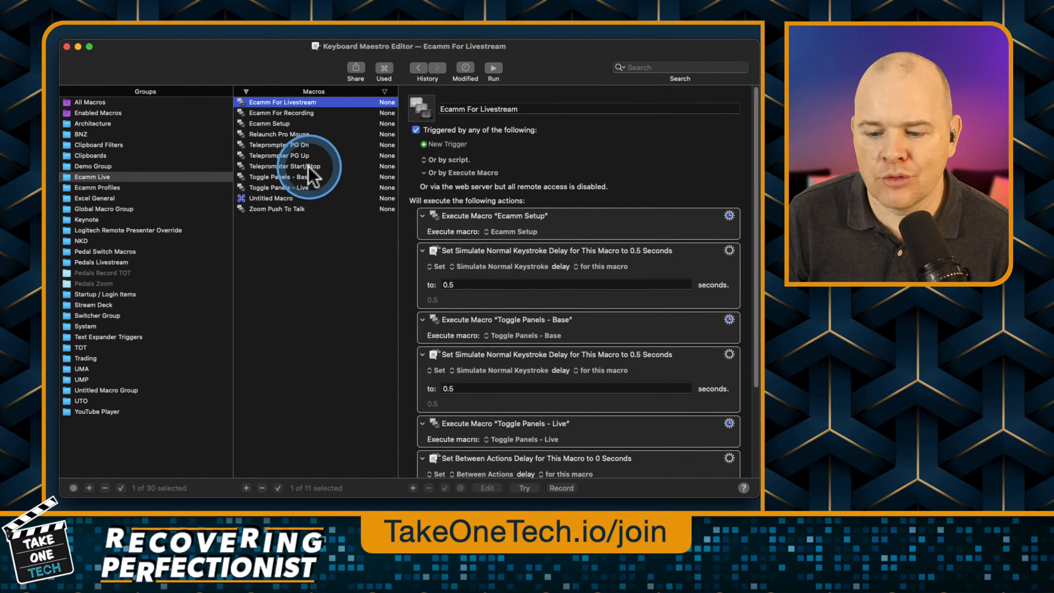
{"action": "scroll", "coordinate": [492, 234], "scroll_direction": "down", "scroll_amount": 3}
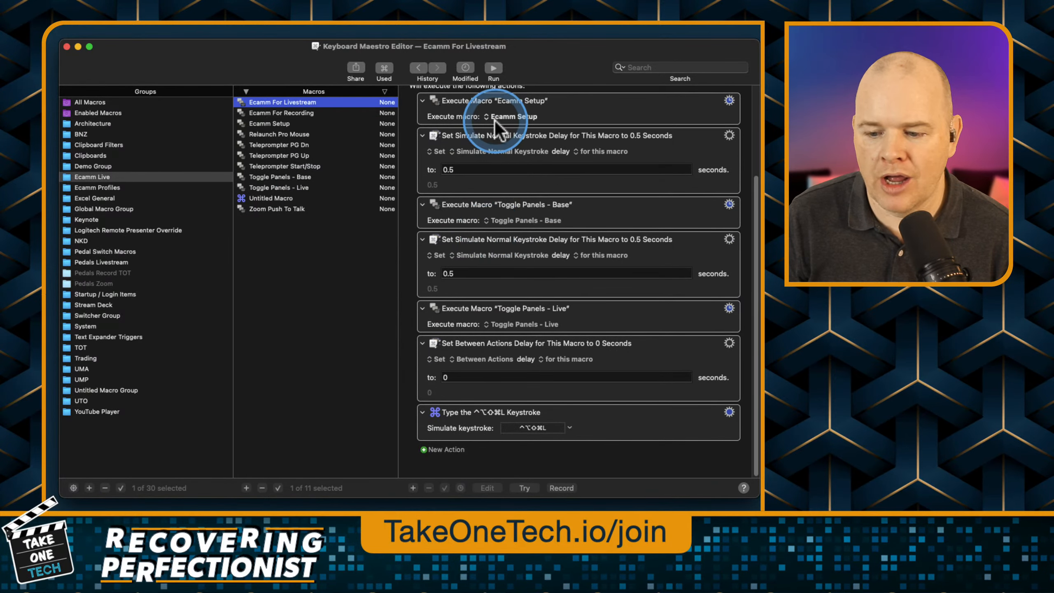
{"action": "scroll", "coordinate": [491, 256], "scroll_direction": "up", "scroll_amount": 3}
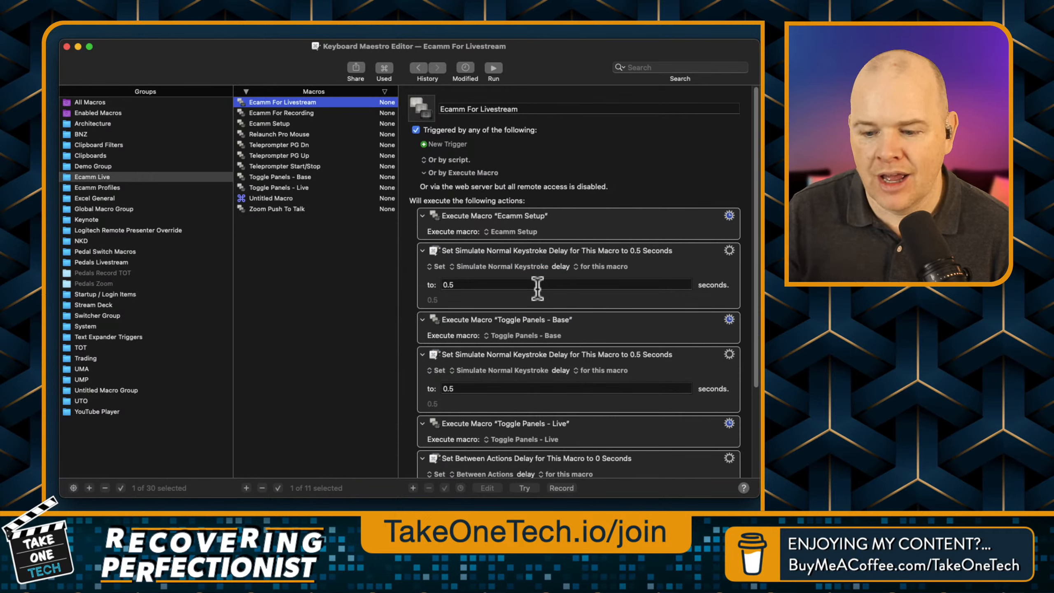
Look through the trigger types available for the Ecamm For Livestream macro and leave without choosing one.
{"action": "left_click", "coordinate": [424, 145]}
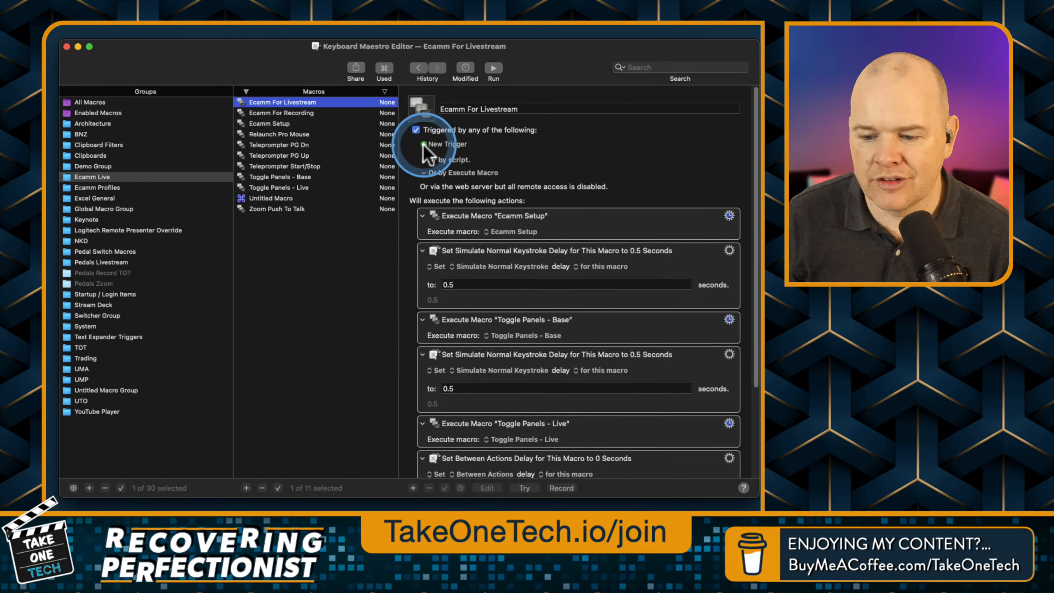
{"action": "left_click", "coordinate": [424, 144]}
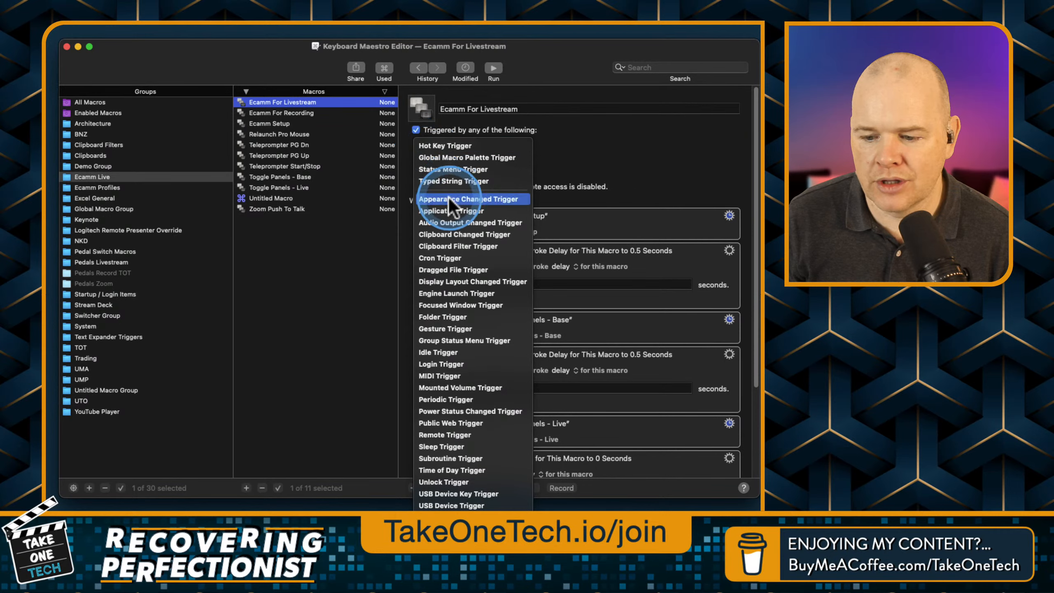
{"action": "left_click", "coordinate": [456, 149]}
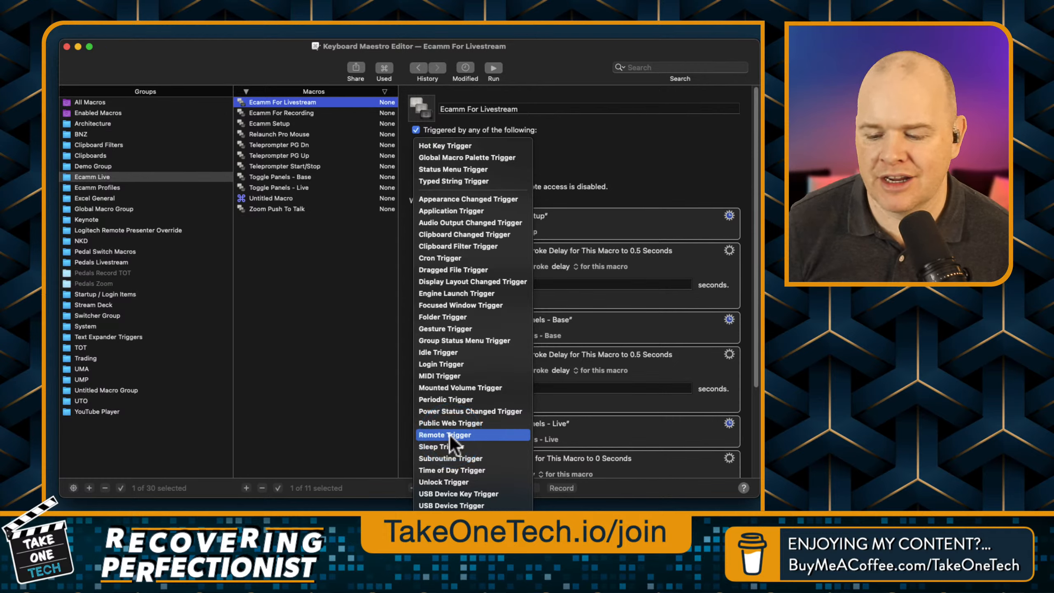
{"action": "left_click", "coordinate": [449, 435]}
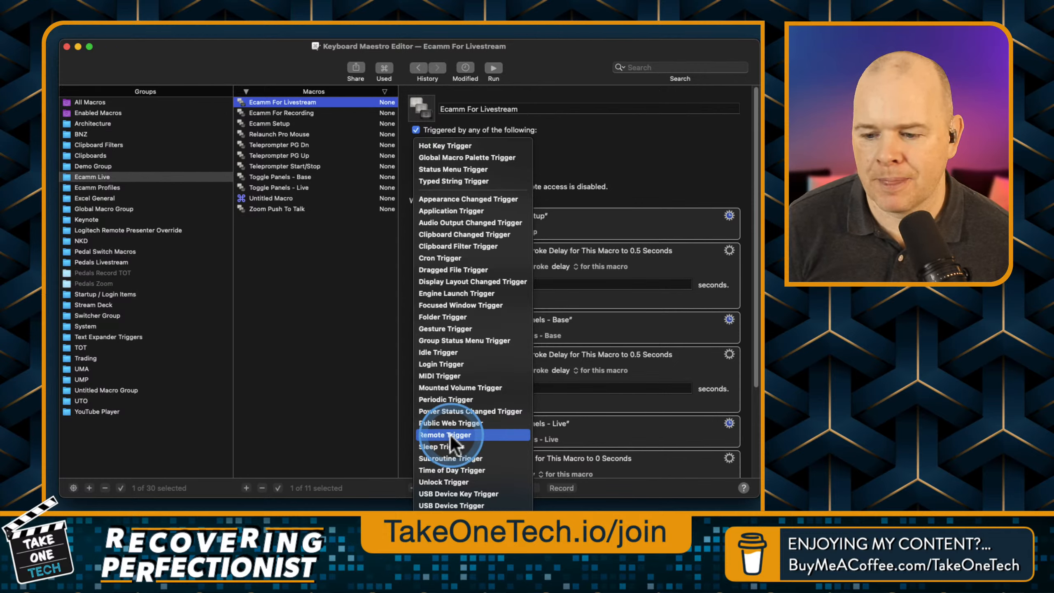
{"action": "left_click", "coordinate": [543, 64]}
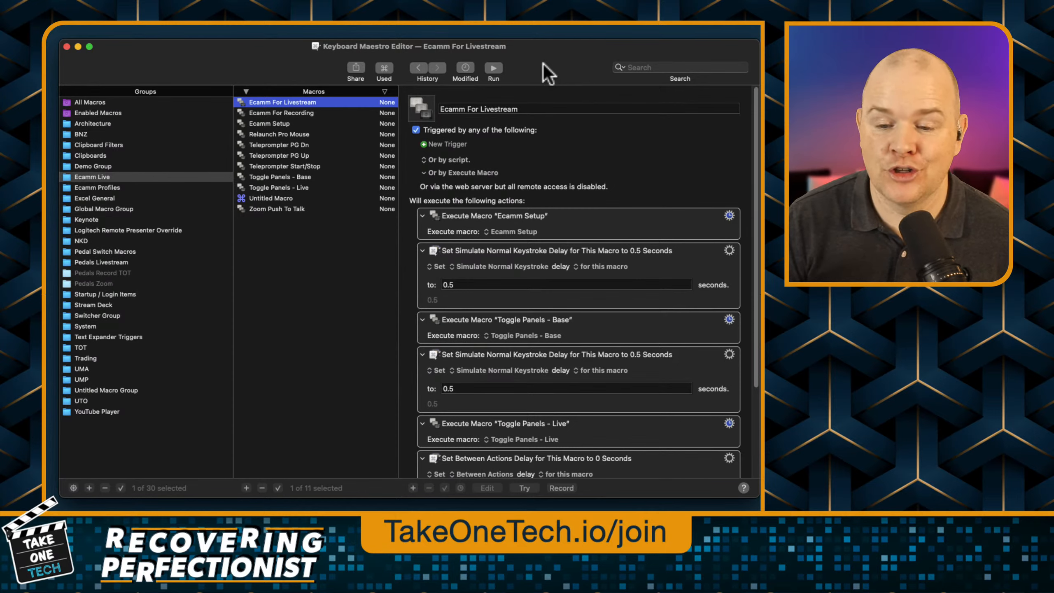
{"action": "left_click", "coordinate": [521, 48]}
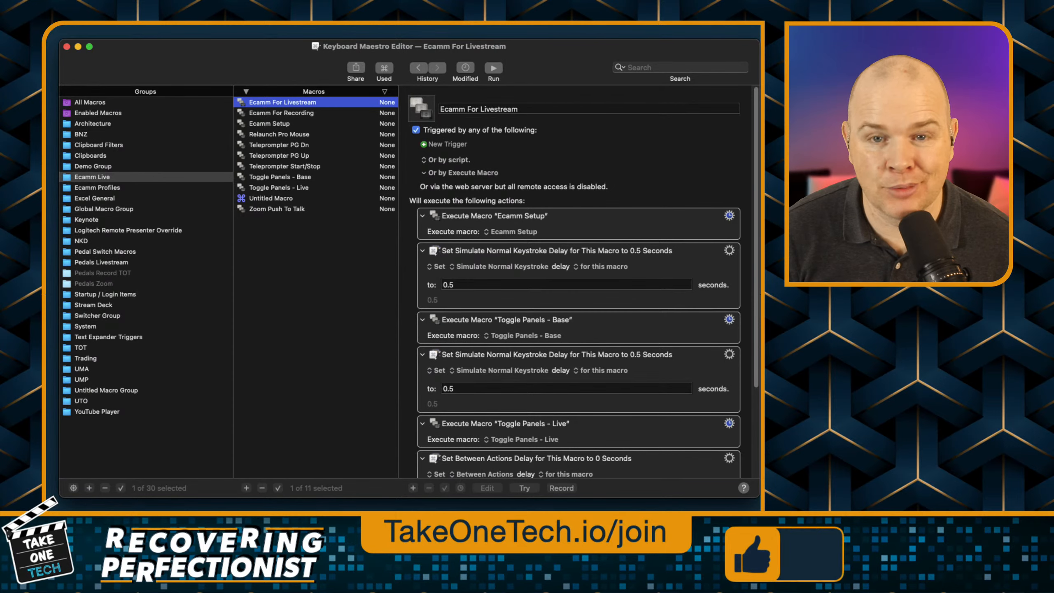
Review the Ecamm For Livestream actions down to the final simulated keystroke, and close the Actions library.
{"action": "left_click", "coordinate": [421, 272]}
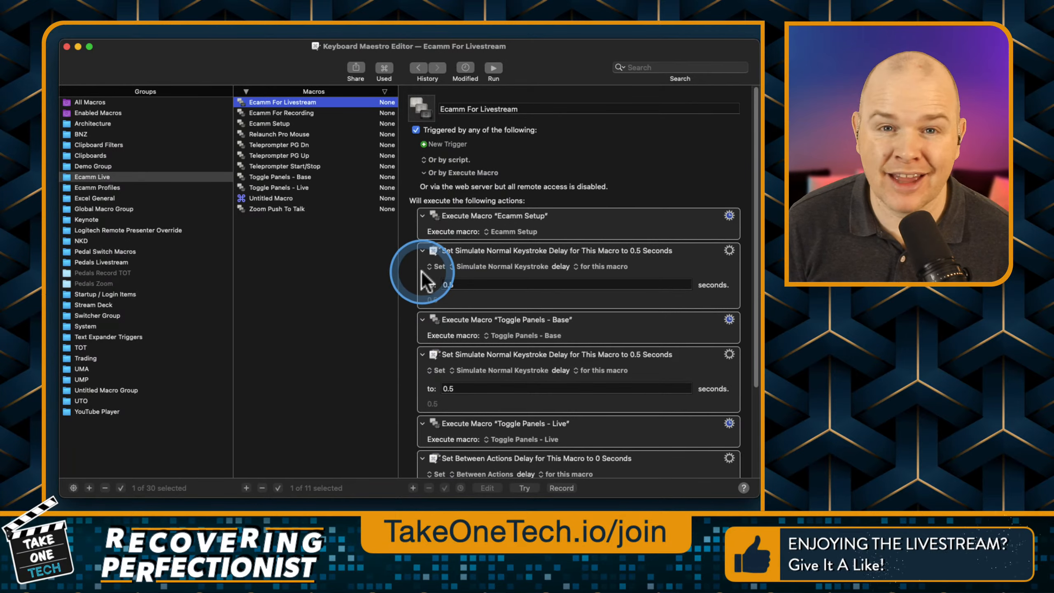
{"action": "left_click", "coordinate": [469, 332]}
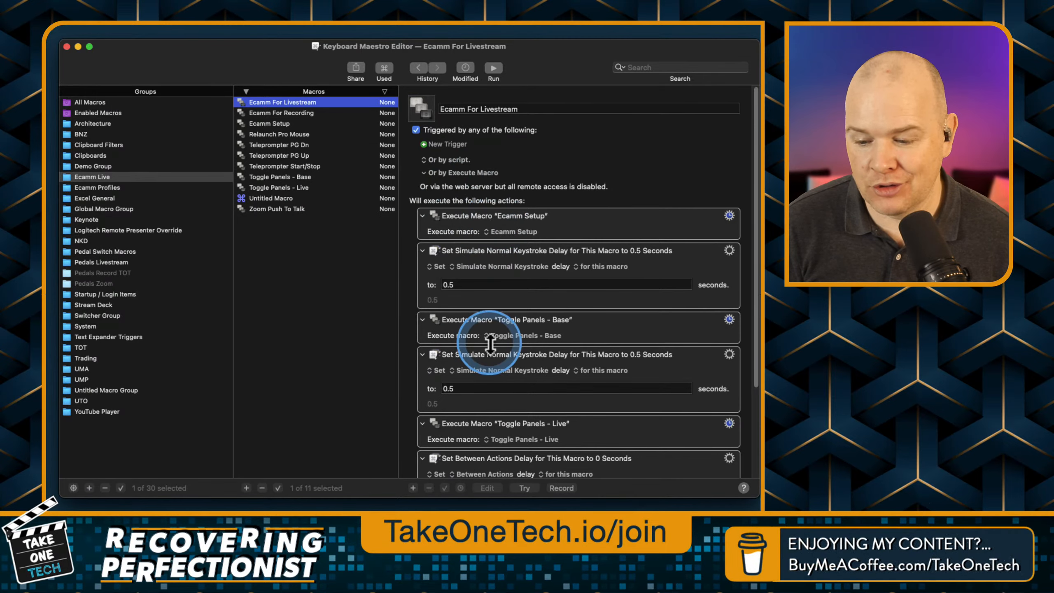
{"action": "scroll", "coordinate": [484, 358], "scroll_direction": "down", "scroll_amount": 2}
{"action": "scroll", "coordinate": [484, 357], "scroll_direction": "down", "scroll_amount": 5}
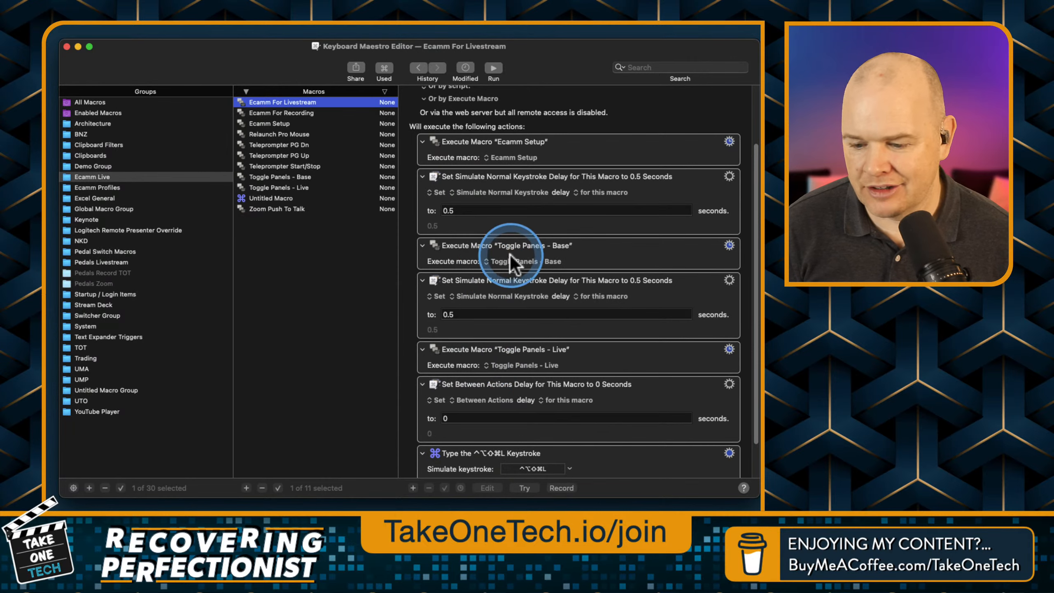
{"action": "scroll", "coordinate": [509, 255], "scroll_direction": "down", "scroll_amount": 3}
{"action": "key", "text": "super+k"}
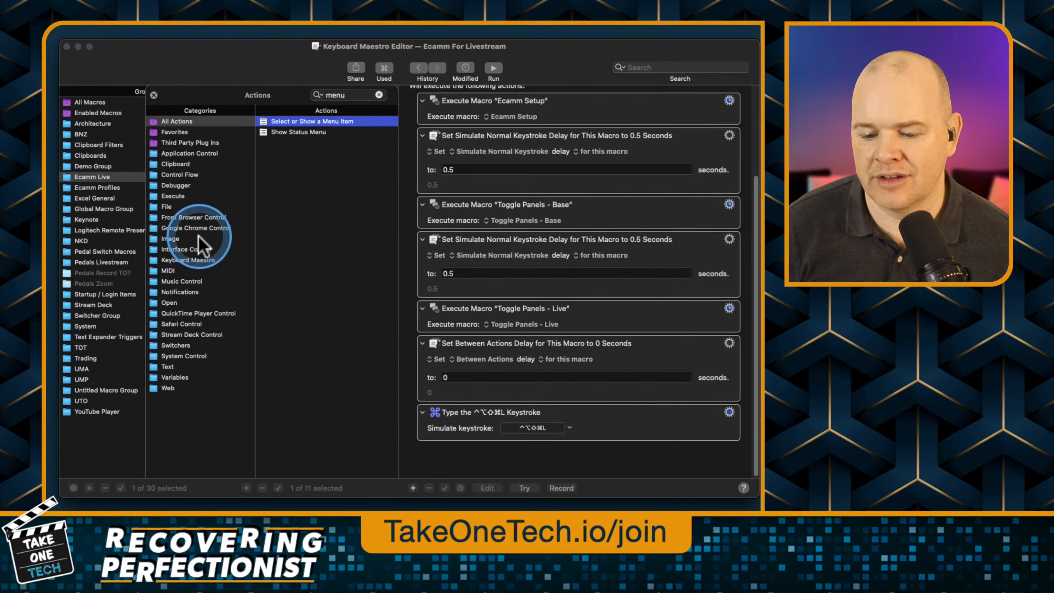
{"action": "left_click", "coordinate": [154, 95]}
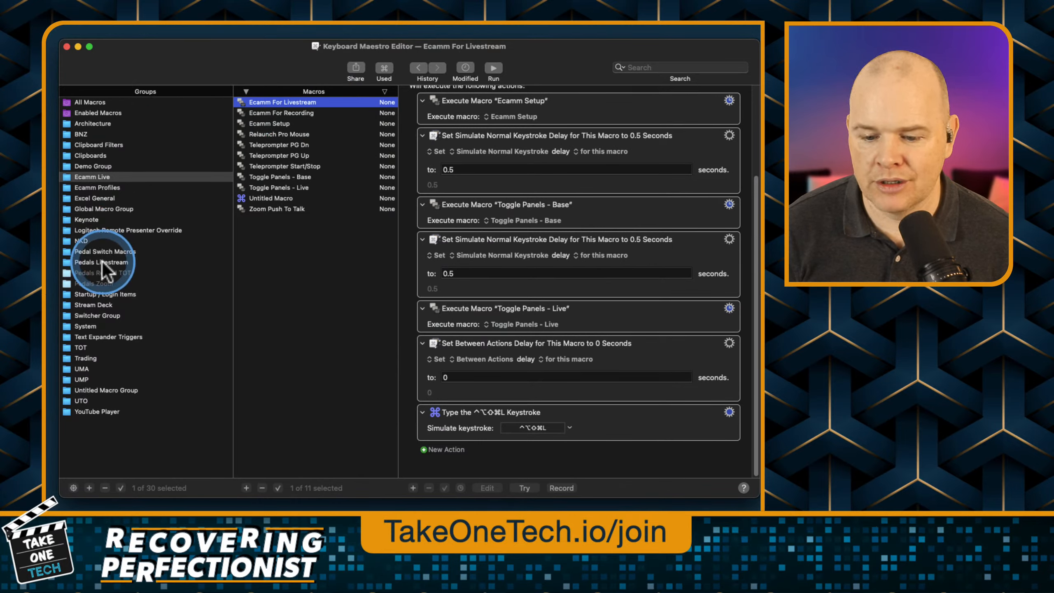
View the Pedal Switch Macros group and return to the Pedals Livestream group.
{"action": "left_click", "coordinate": [97, 252]}
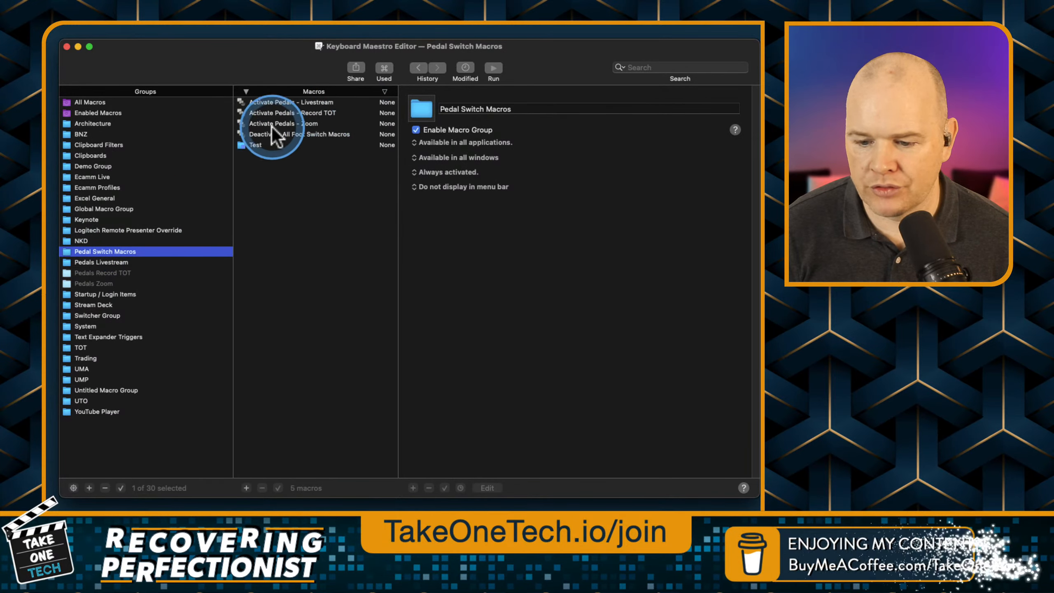
{"action": "left_click", "coordinate": [110, 263]}
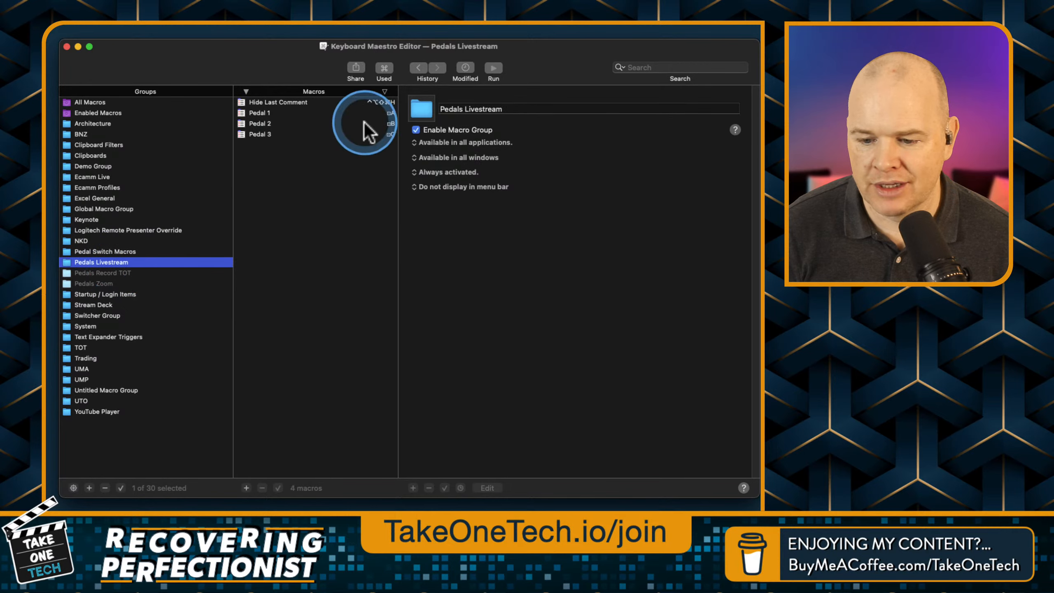
{"action": "left_click", "coordinate": [288, 151]}
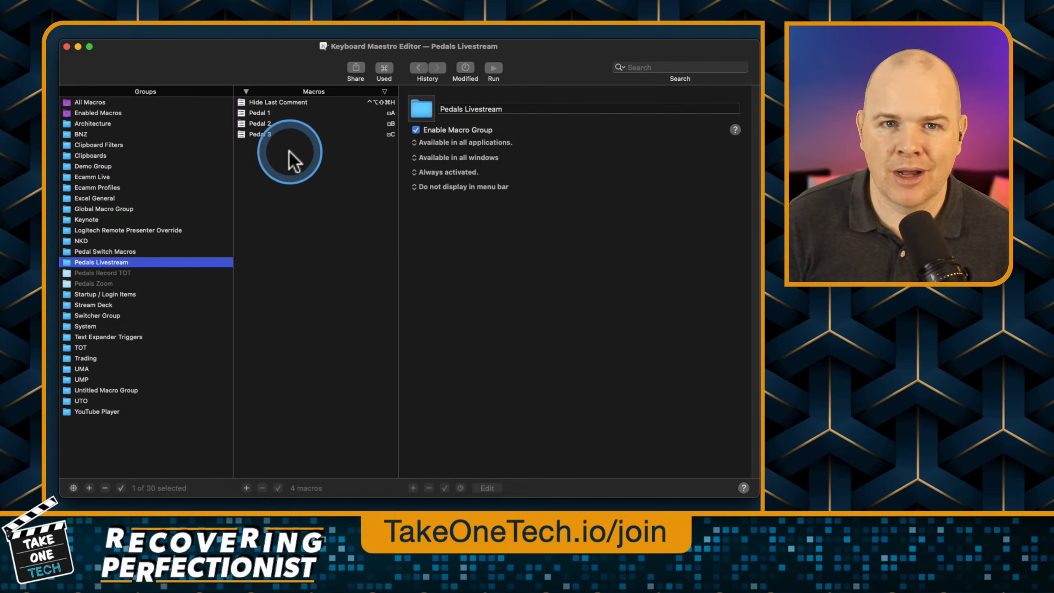